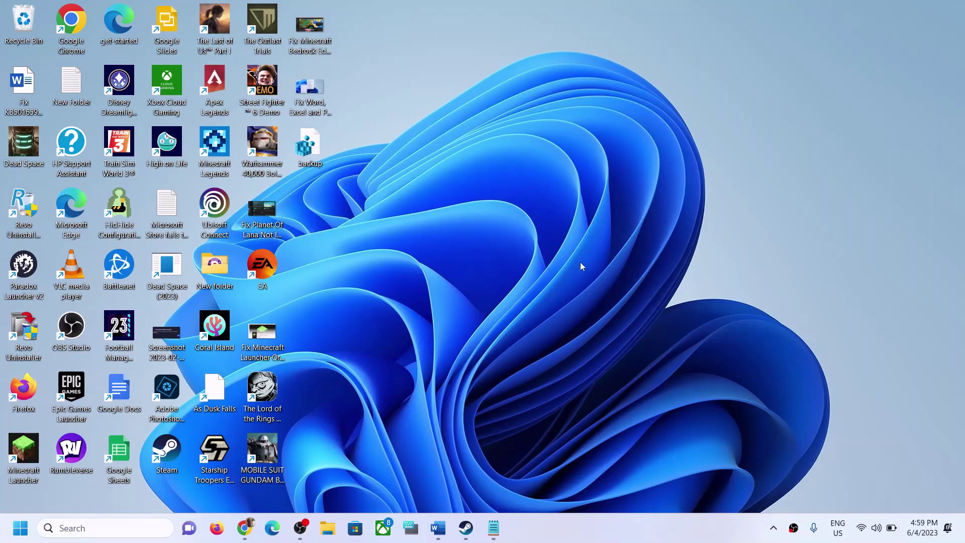
Step: Check the desktop's New submenu for its Word, Excel, PowerPoint and Google Docs entries
{"action": "right_click", "coordinate": [507, 267]}
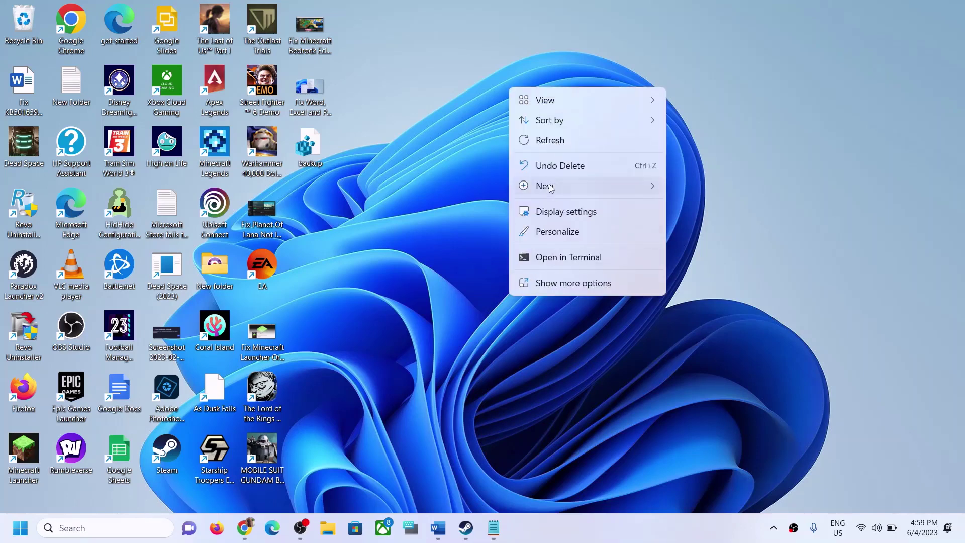
{"action": "mouse_move", "coordinate": [550, 187]}
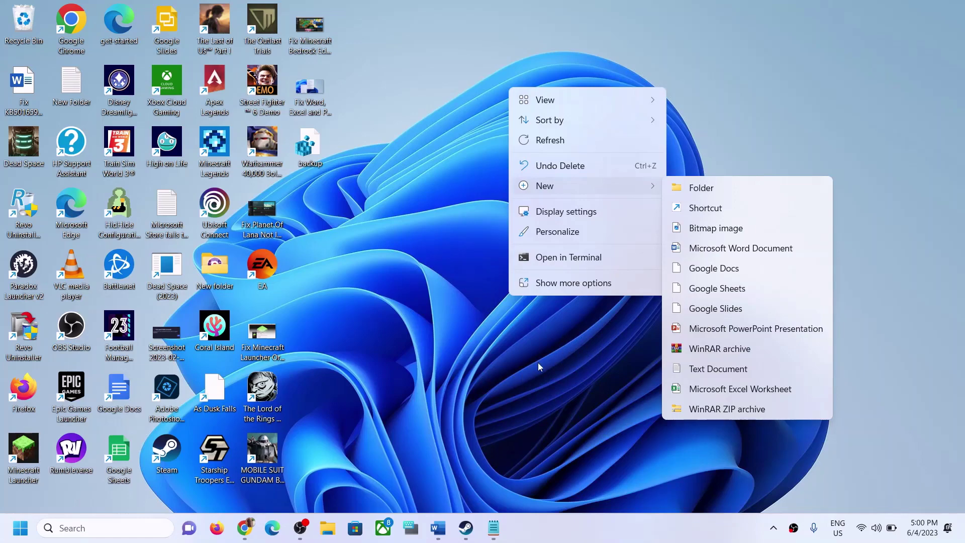
{"action": "left_click", "coordinate": [438, 528]}
Step: Select the Word guide's registry warning through 'can help fix some problems', then minimize Word
{"action": "left_click", "coordinate": [438, 528]}
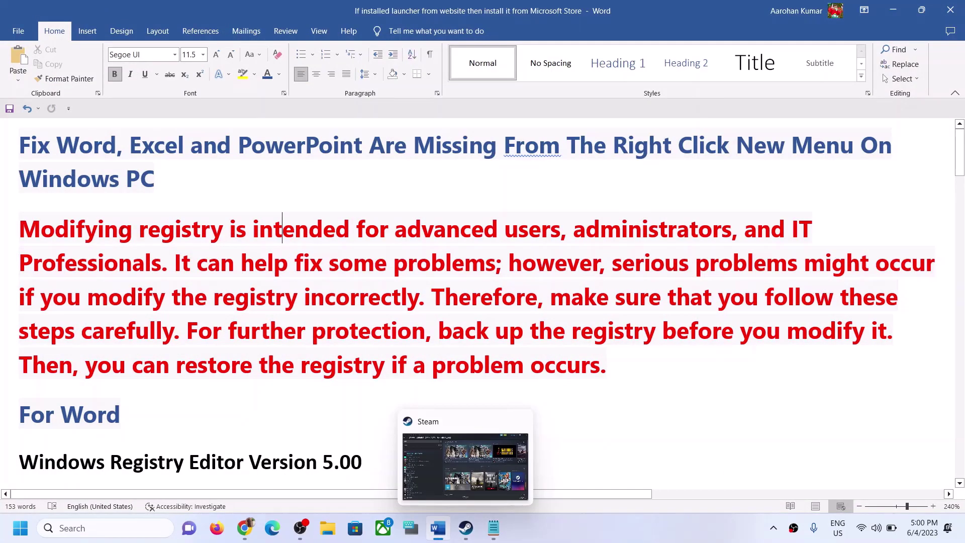
{"action": "left_click_drag", "start_coordinate": [42, 235], "coordinate": [286, 238]}
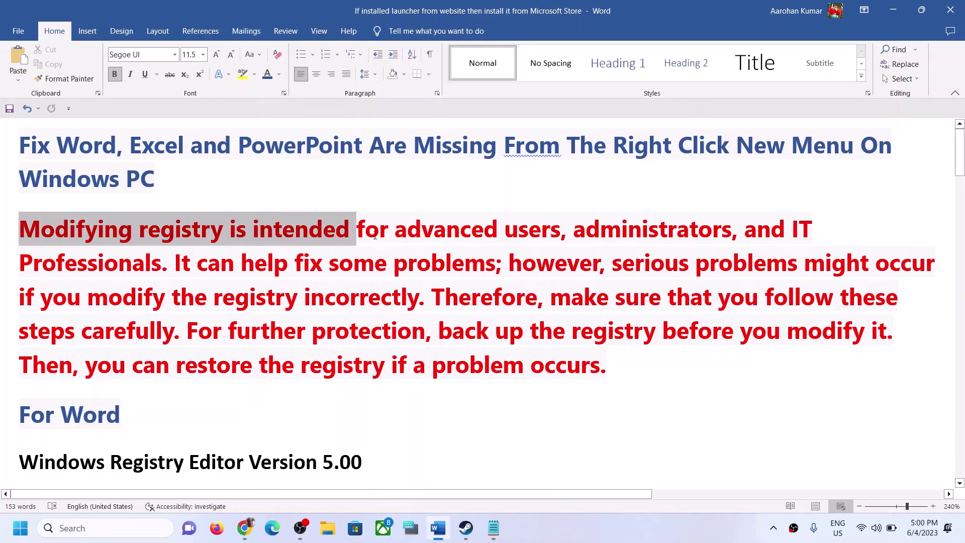
{"action": "left_click_drag", "start_coordinate": [360, 236], "coordinate": [432, 236]}
{"action": "left_click_drag", "start_coordinate": [515, 237], "coordinate": [100, 254]}
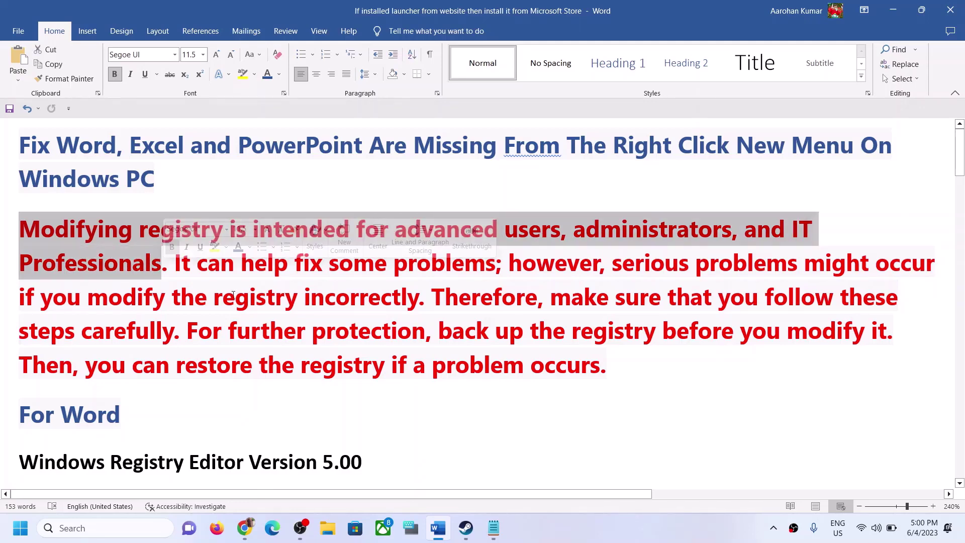
{"action": "left_click_drag", "start_coordinate": [198, 263], "coordinate": [591, 370]}
{"action": "left_click", "coordinate": [891, 11]}
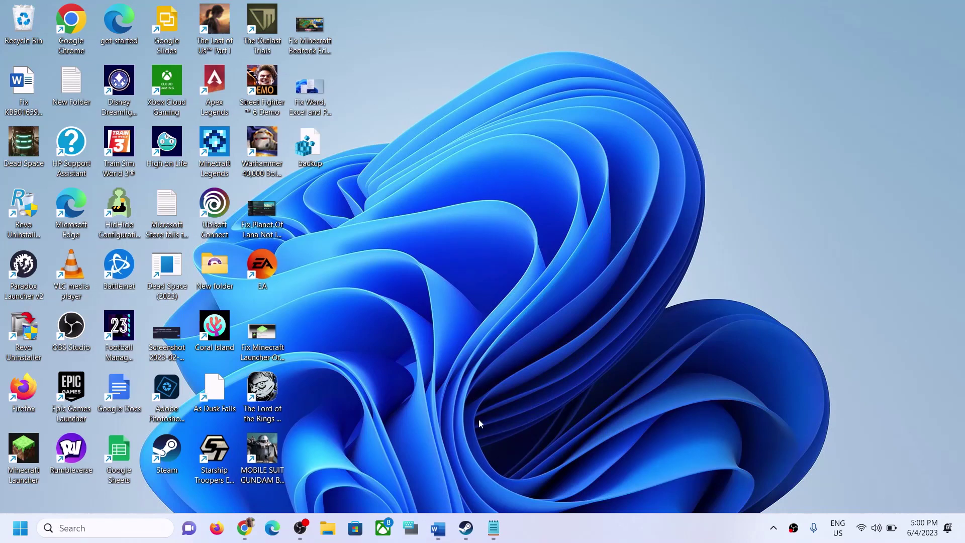
Step: Launch Registry Editor from a Windows search for 'regi'
{"action": "left_click", "coordinate": [113, 532]}
{"action": "type", "text": "regi"}
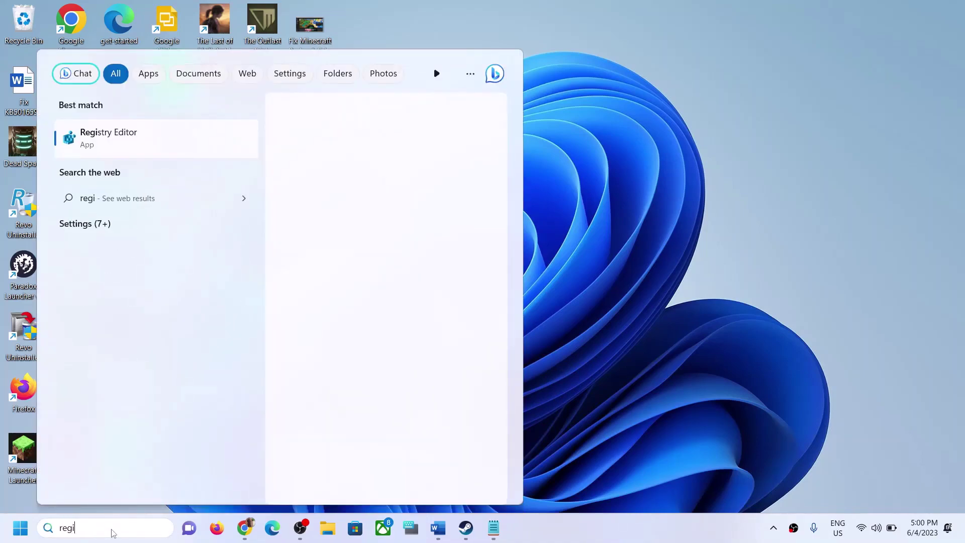
{"action": "left_click", "coordinate": [131, 143]}
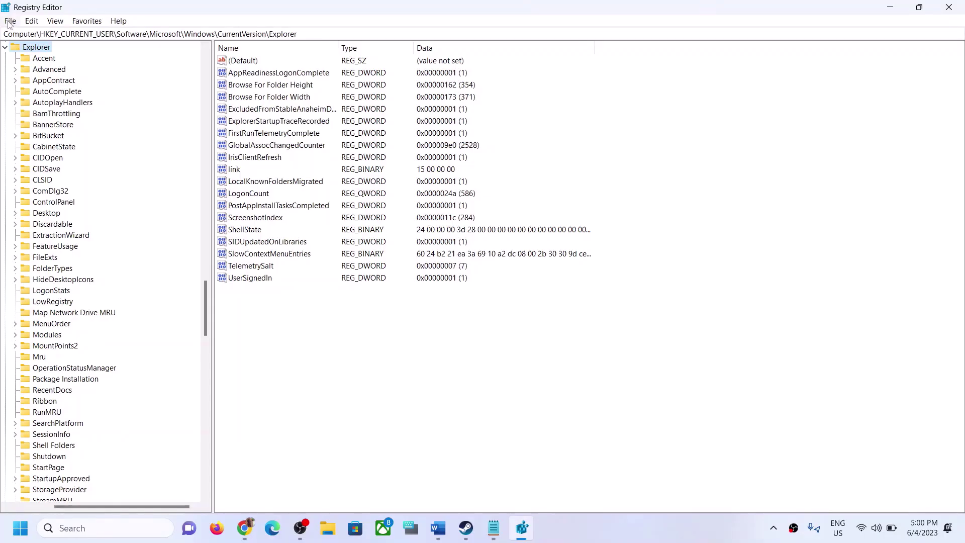
Step: Export the whole registry to the Desktop as backup.reg, replacing the existing file
{"action": "left_click", "coordinate": [10, 22]}
{"action": "left_click", "coordinate": [39, 51]}
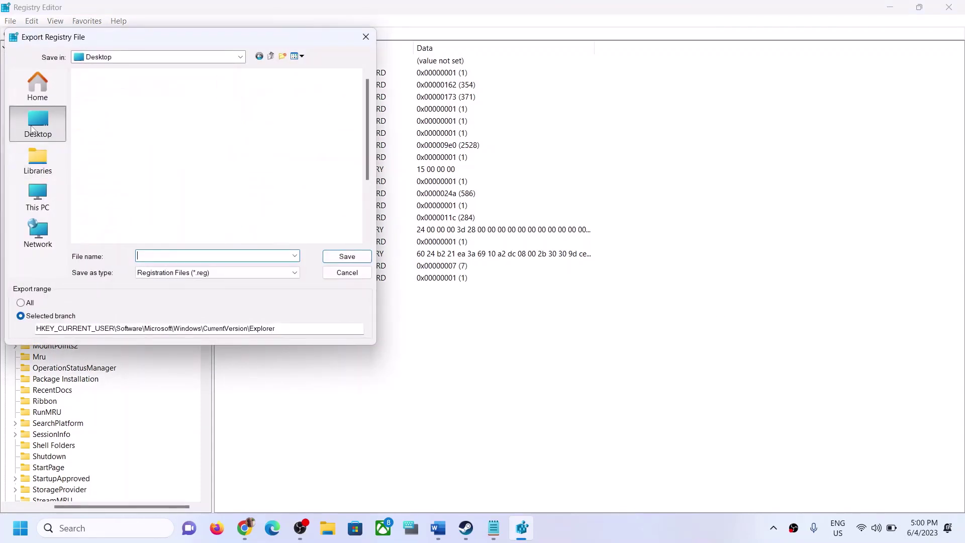
{"action": "type", "text": "backup"}
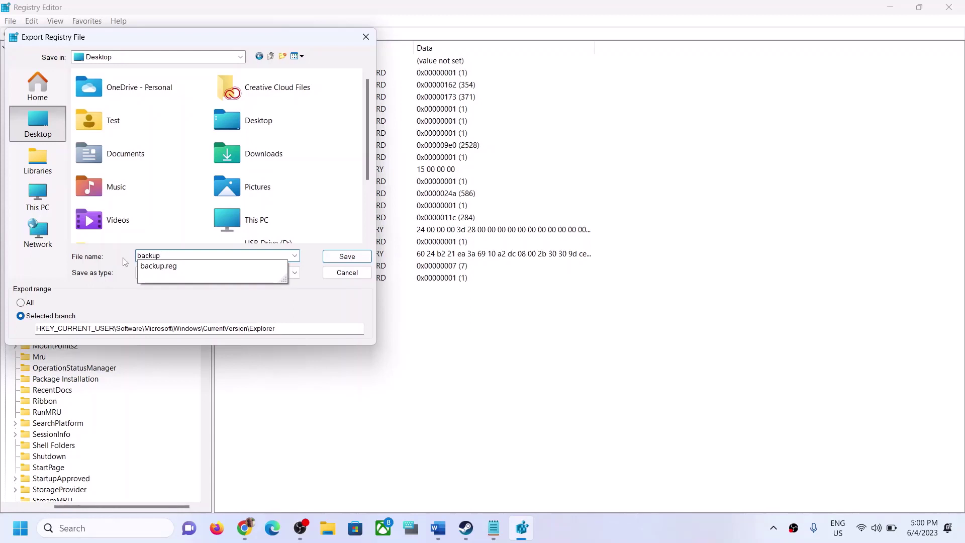
{"action": "key", "text": "Escape"}
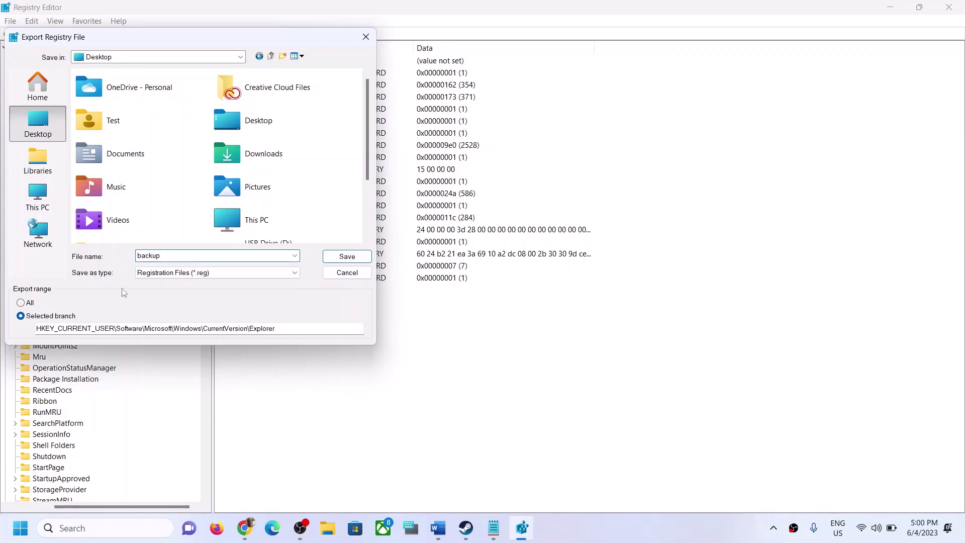
{"action": "left_click", "coordinate": [21, 303]}
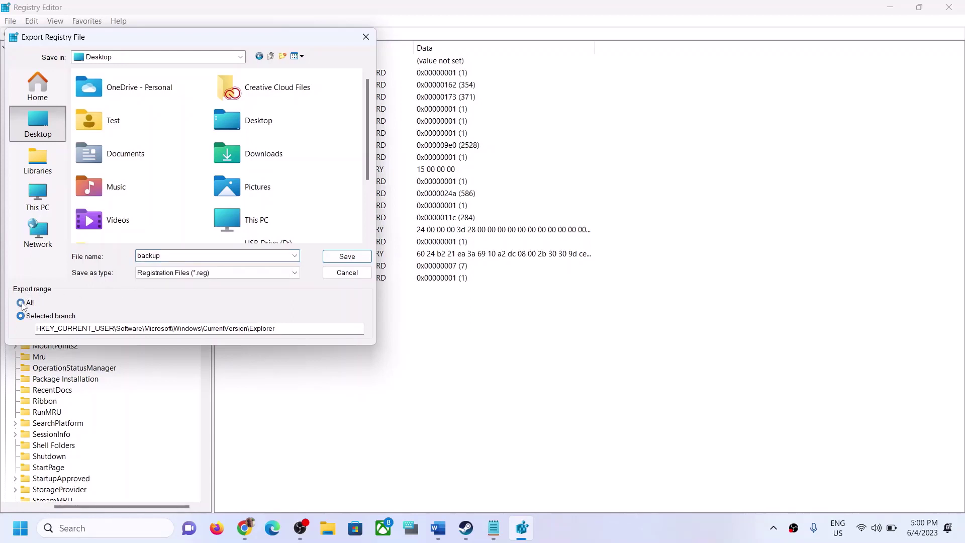
{"action": "left_click", "coordinate": [347, 256]}
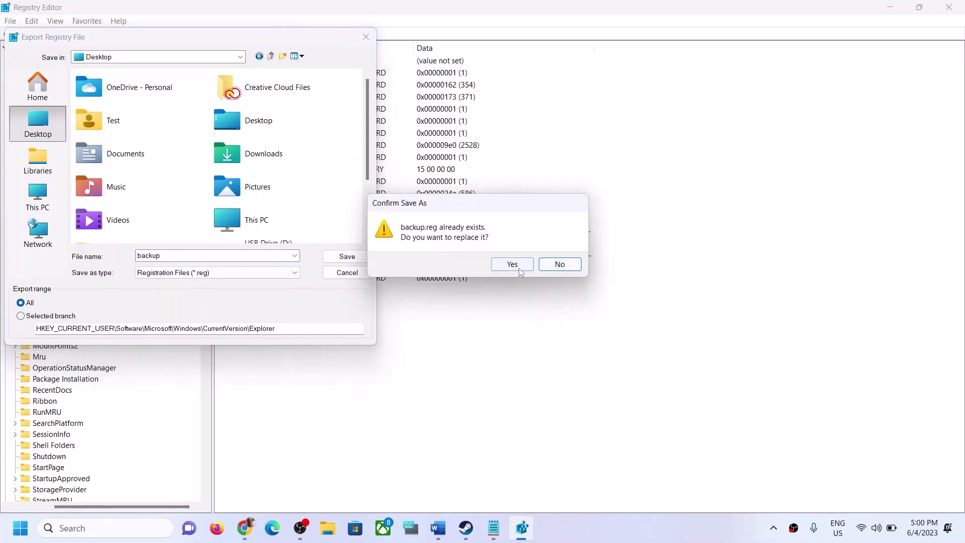
{"action": "left_click", "coordinate": [509, 263]}
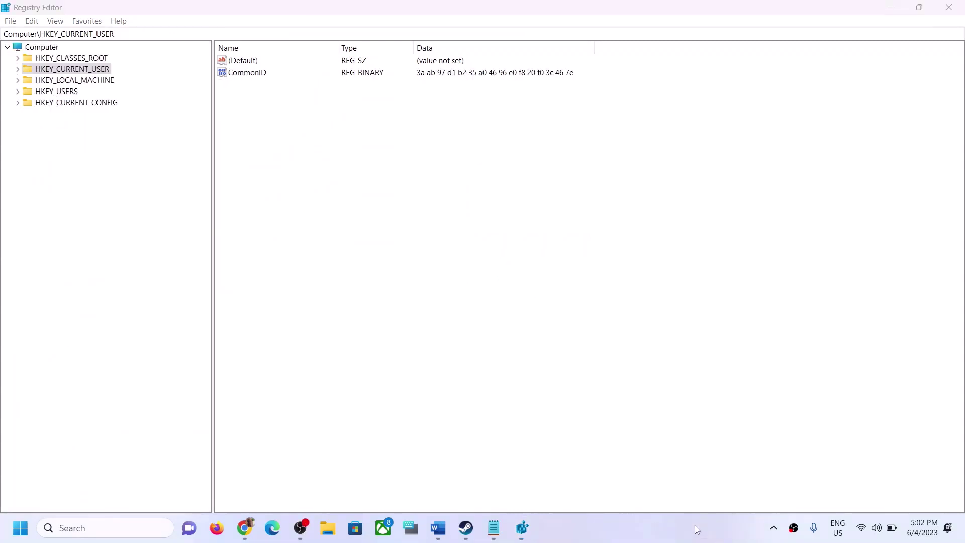
Step: Hide Registry Editor and relaunch it from a search for 'regi'
{"action": "key", "text": "super+d"}
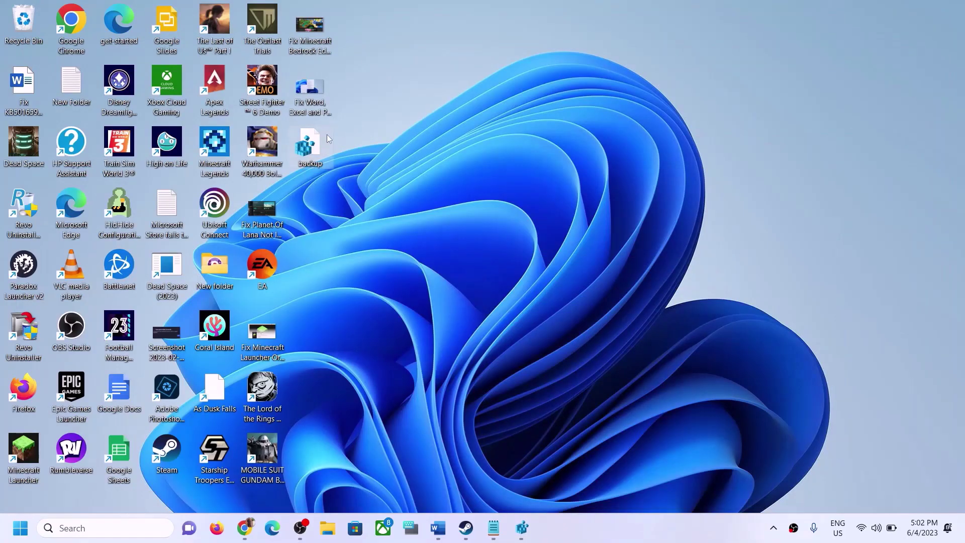
{"action": "left_click", "coordinate": [93, 522]}
{"action": "type", "text": "re"}
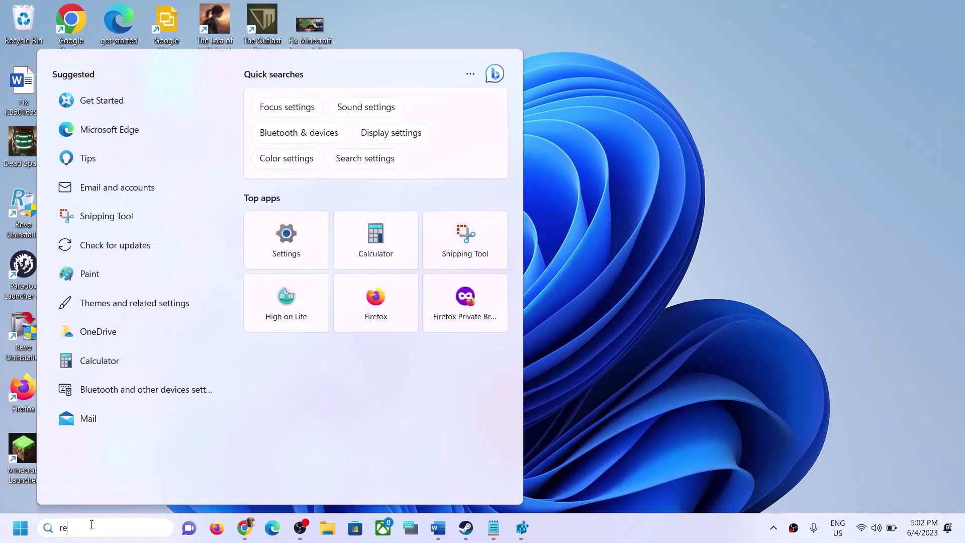
{"action": "type", "text": "gi"}
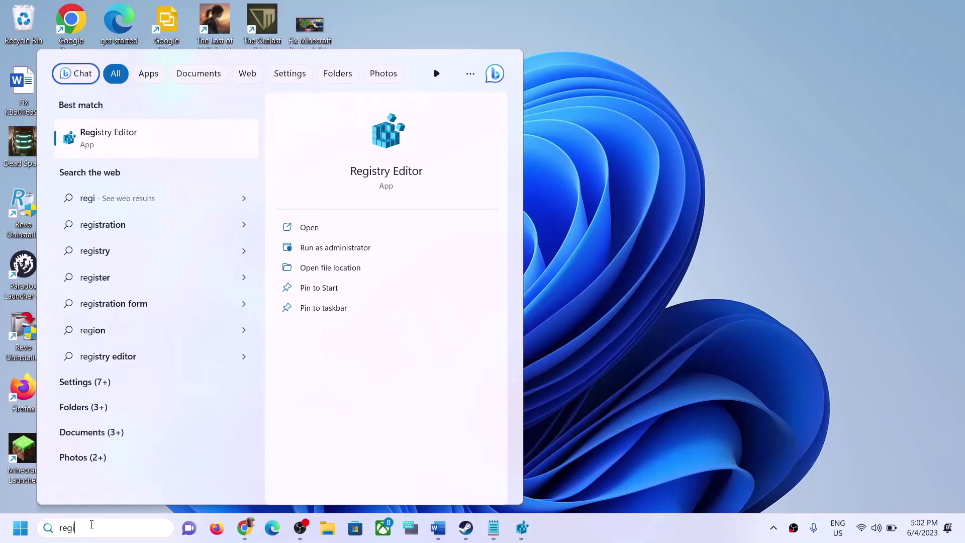
{"action": "left_click", "coordinate": [121, 138]}
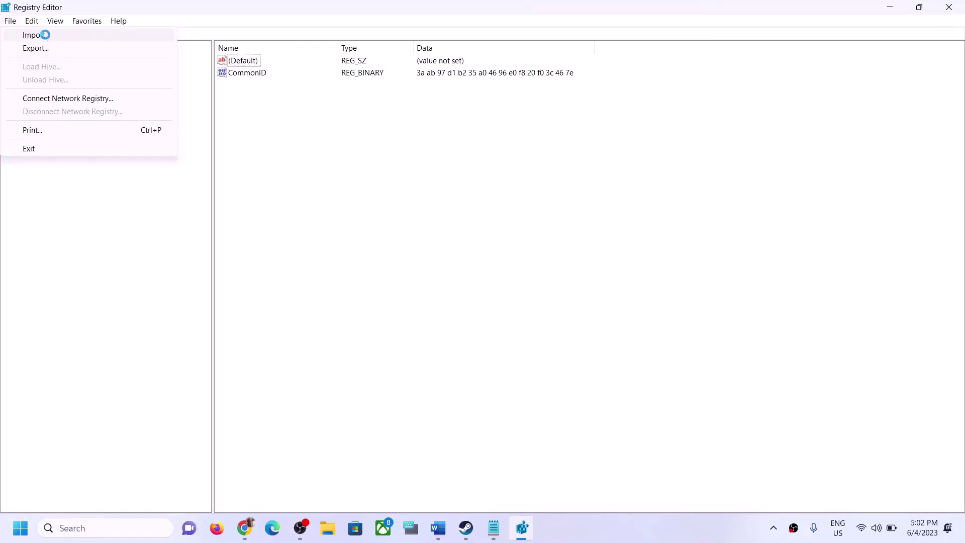
Step: Pick backup.reg for import, cancel without restoring, and close Registry Editor
{"action": "left_click", "coordinate": [44, 33]}
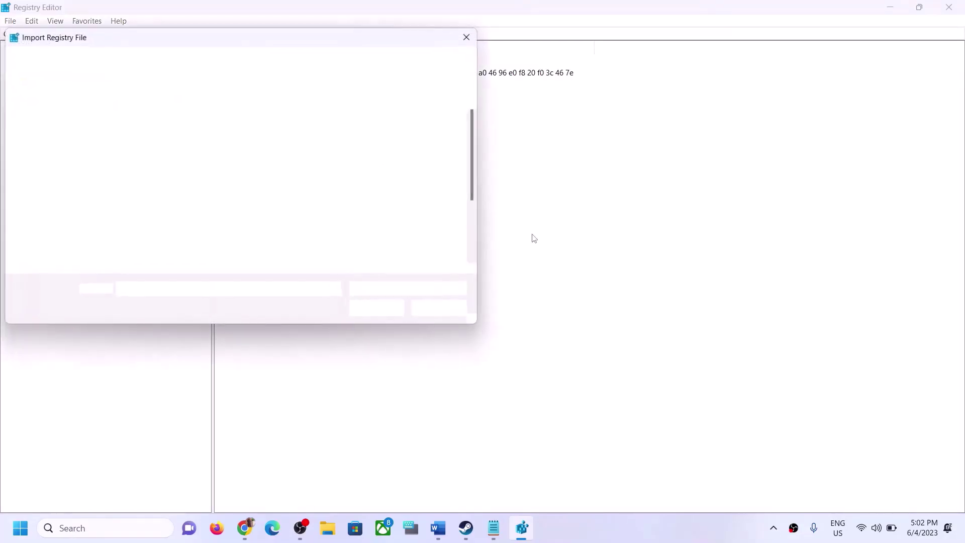
{"action": "left_click", "coordinate": [288, 143]}
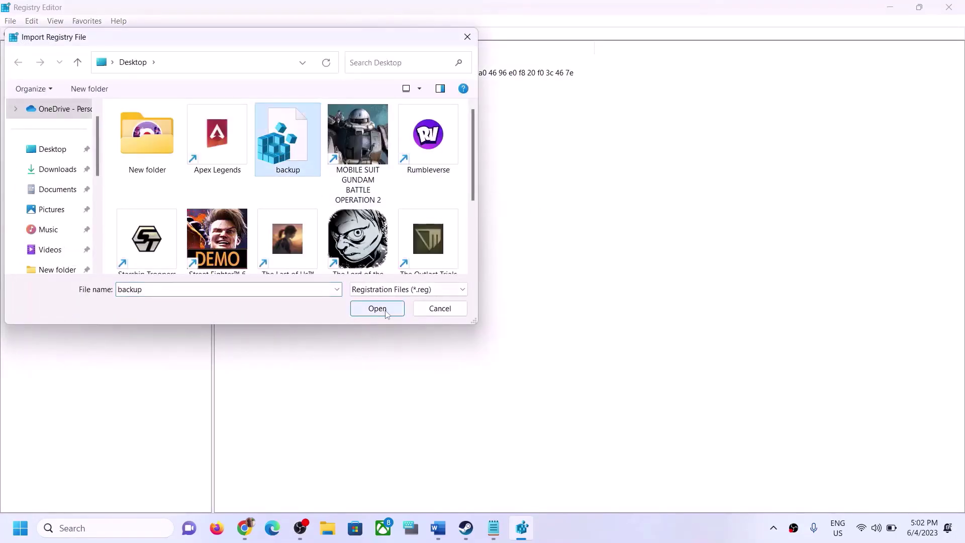
{"action": "left_click", "coordinate": [467, 36]}
{"action": "left_click", "coordinate": [953, 7]}
Step: Confirm the desktop New submenu lists Word, Excel and PowerPoint, then return to the Word guide
{"action": "right_click", "coordinate": [654, 227]}
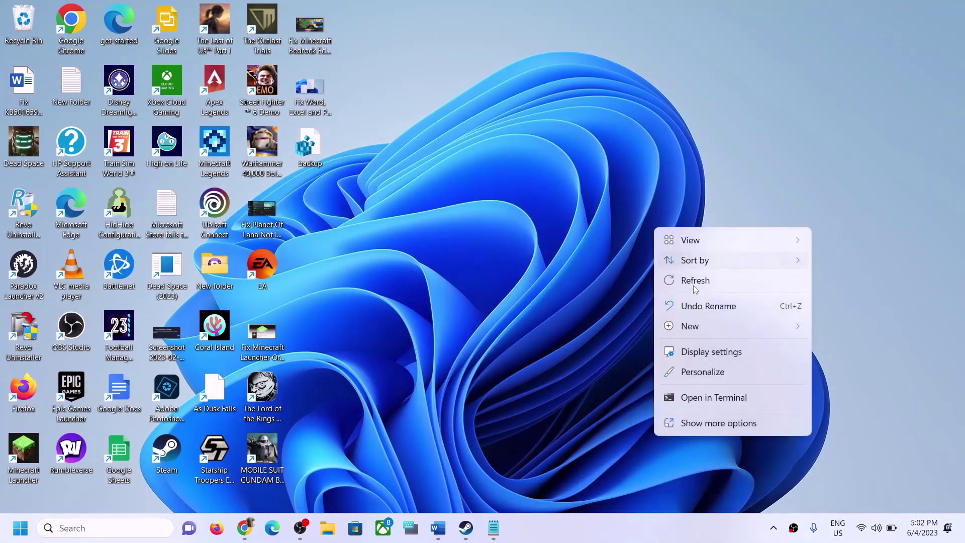
{"action": "mouse_move", "coordinate": [692, 329]}
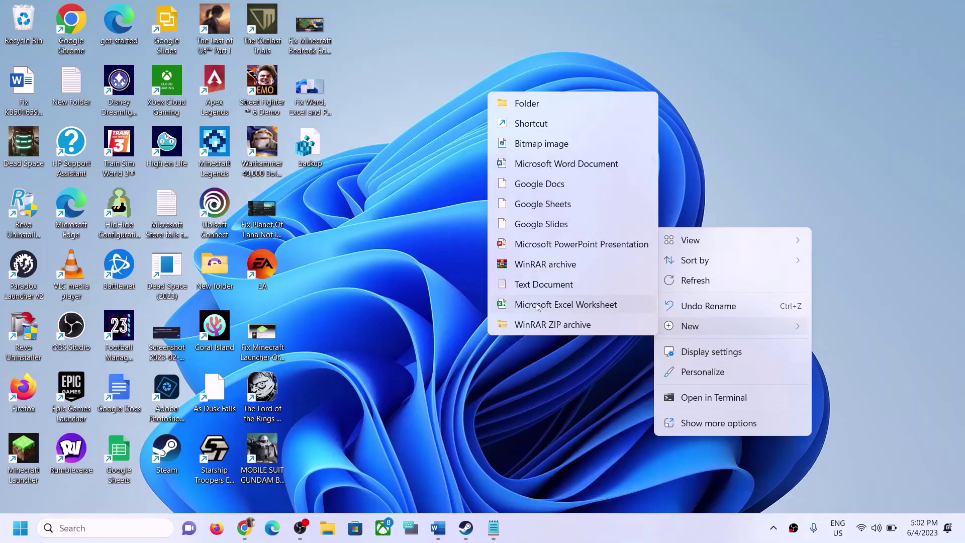
{"action": "left_click", "coordinate": [879, 123]}
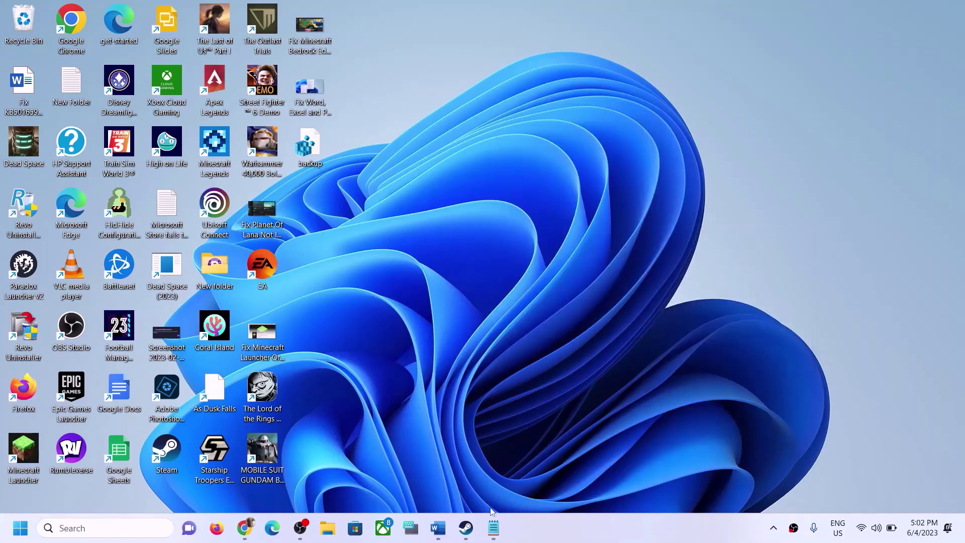
{"action": "left_click", "coordinate": [438, 528]}
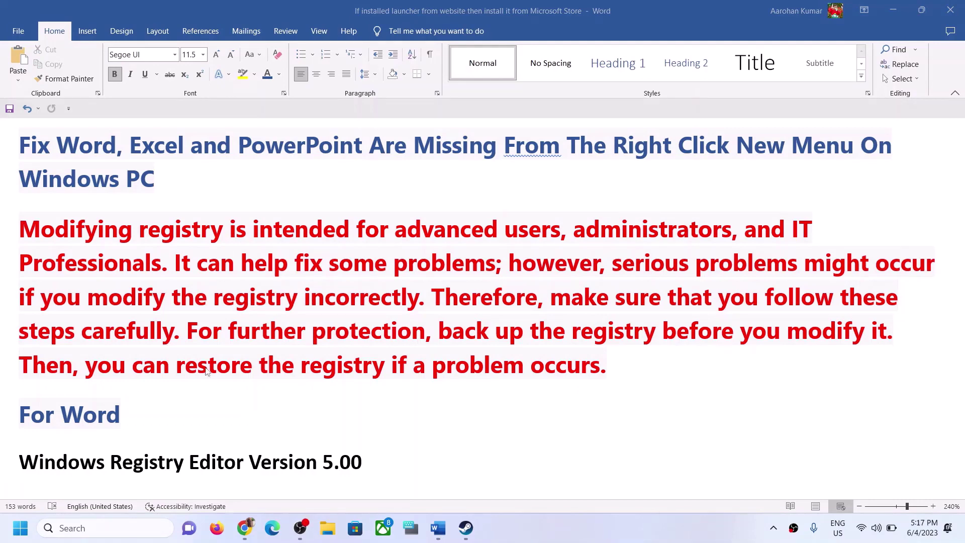
Step: Copy the For Word .docx registry lines through the NullFile entry
{"action": "scroll", "coordinate": [207, 370], "scroll_direction": "down", "scroll_amount": 5}
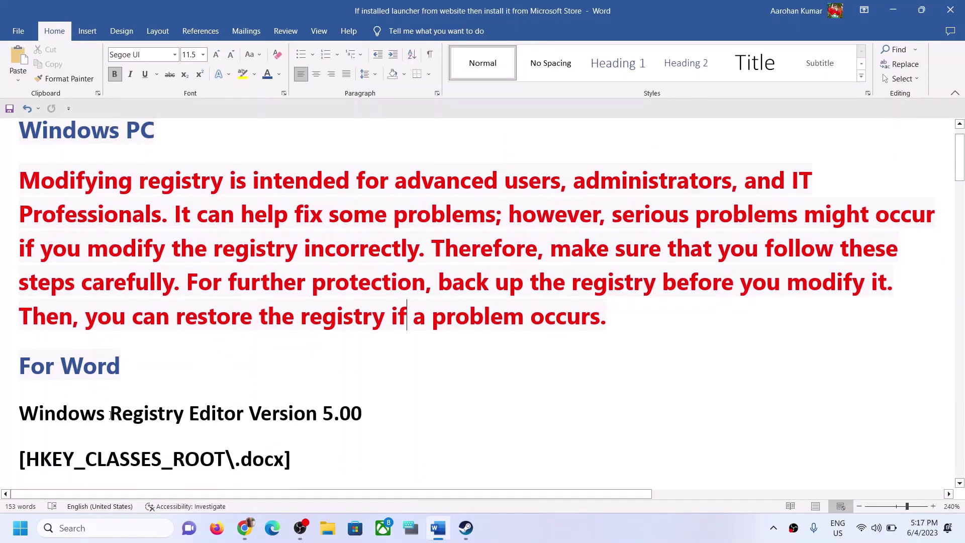
{"action": "left_click_drag", "start_coordinate": [20, 240], "coordinate": [142, 353]}
{"action": "right_click", "coordinate": [179, 235]}
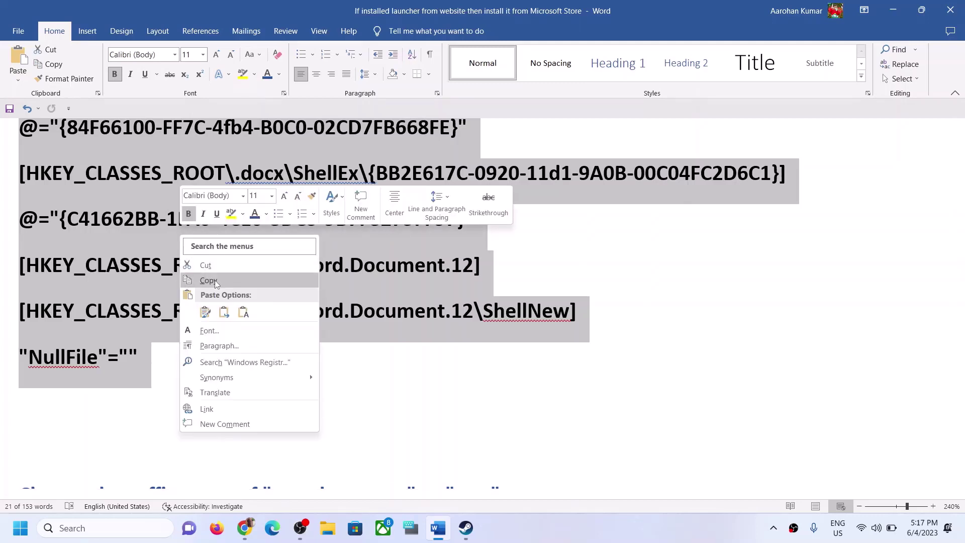
{"action": "left_click", "coordinate": [215, 283]}
{"action": "left_click", "coordinate": [117, 532]}
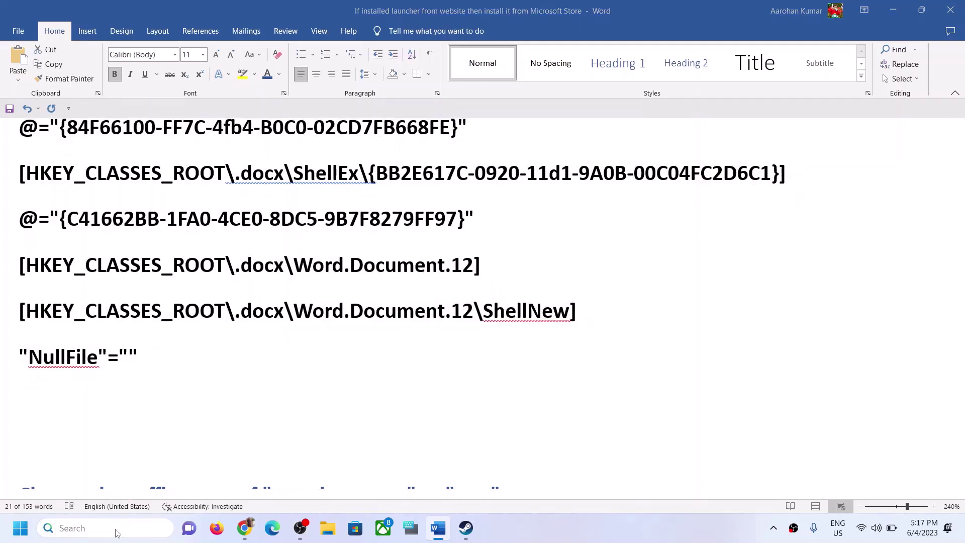
Step: Open Notepad and paste the copied .docx registry script
{"action": "type", "text": "note"}
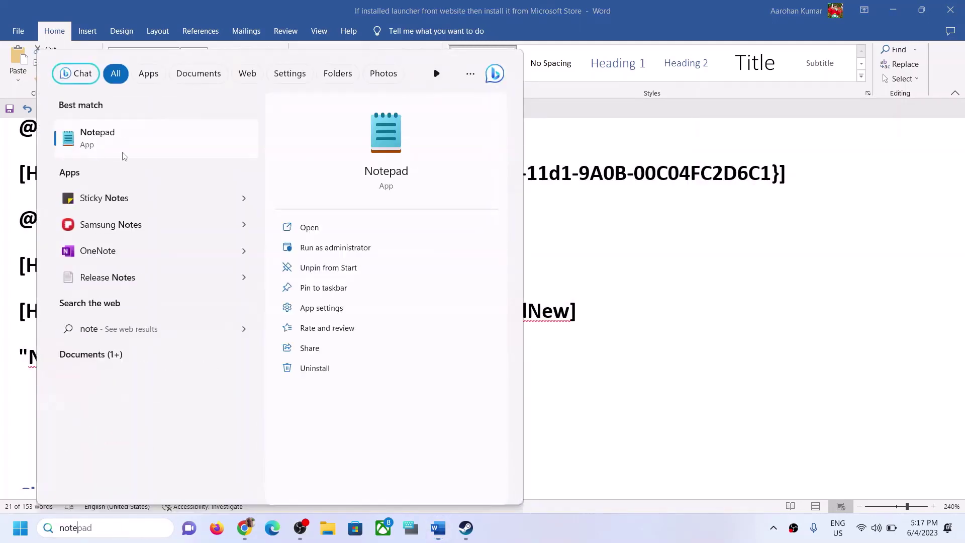
{"action": "left_click", "coordinate": [126, 150]}
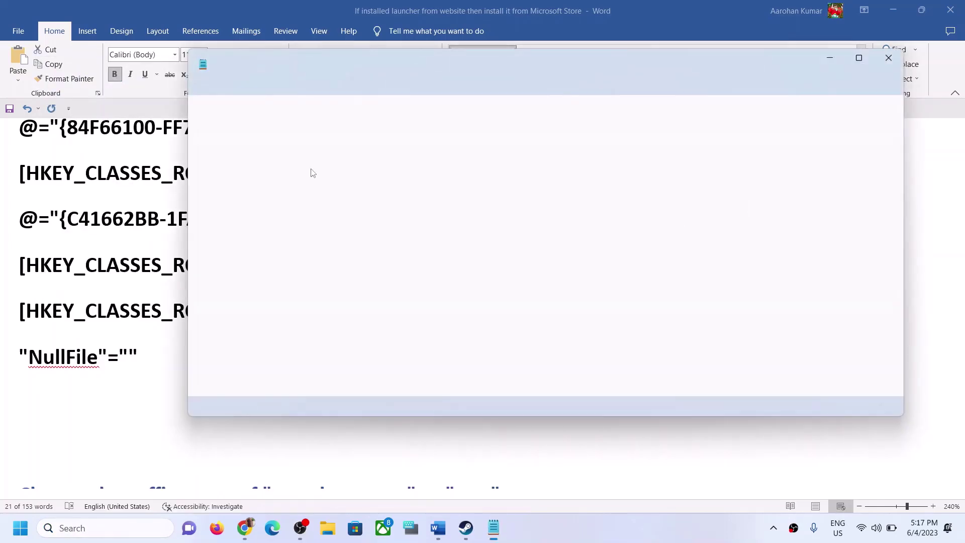
{"action": "key", "text": "ctrl+v"}
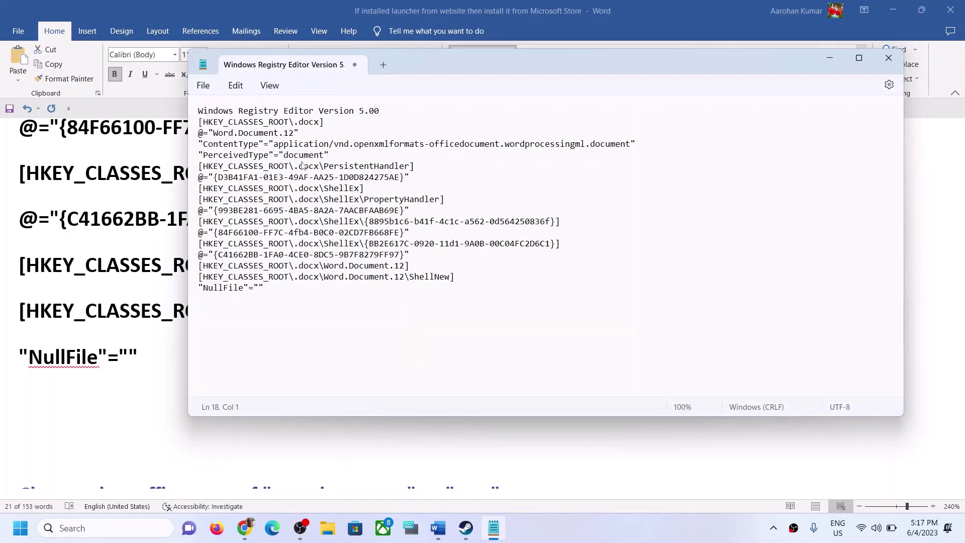
Step: Save it as All files type to the Desktop as 'Windows Registry Editor Version 5.0.reg'
{"action": "left_click", "coordinate": [203, 85]}
{"action": "left_click", "coordinate": [216, 188]}
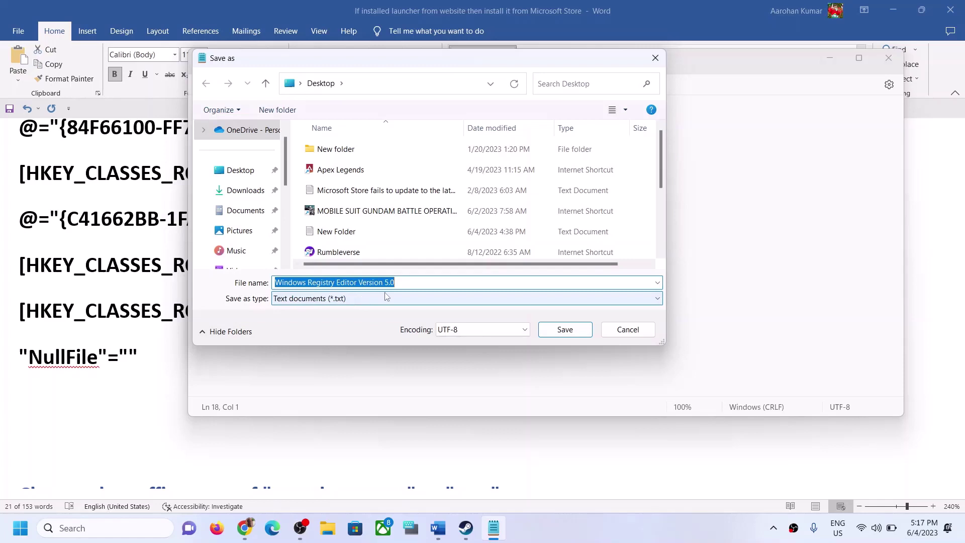
{"action": "left_click", "coordinate": [354, 298]}
{"action": "left_click", "coordinate": [311, 322]}
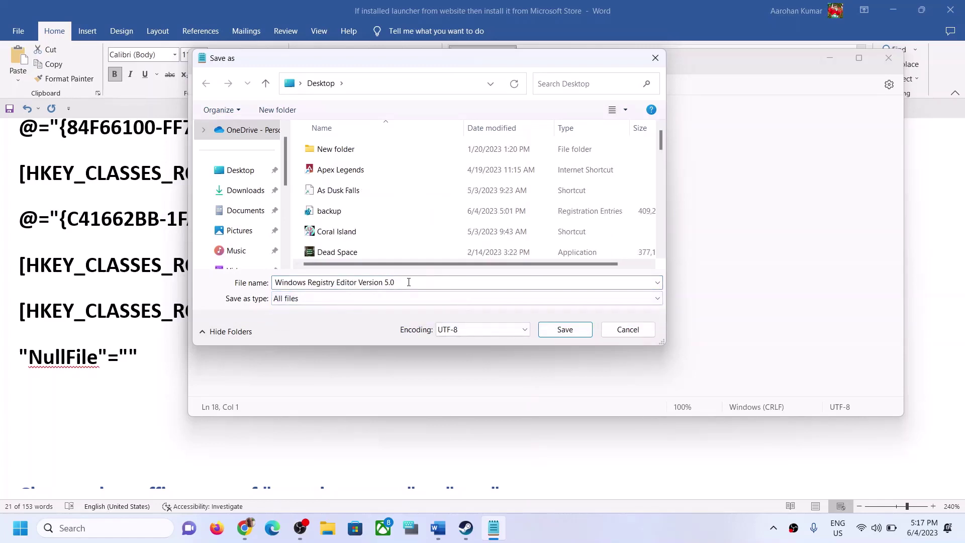
{"action": "left_click", "coordinate": [408, 283]}
{"action": "left_click", "coordinate": [409, 282]}
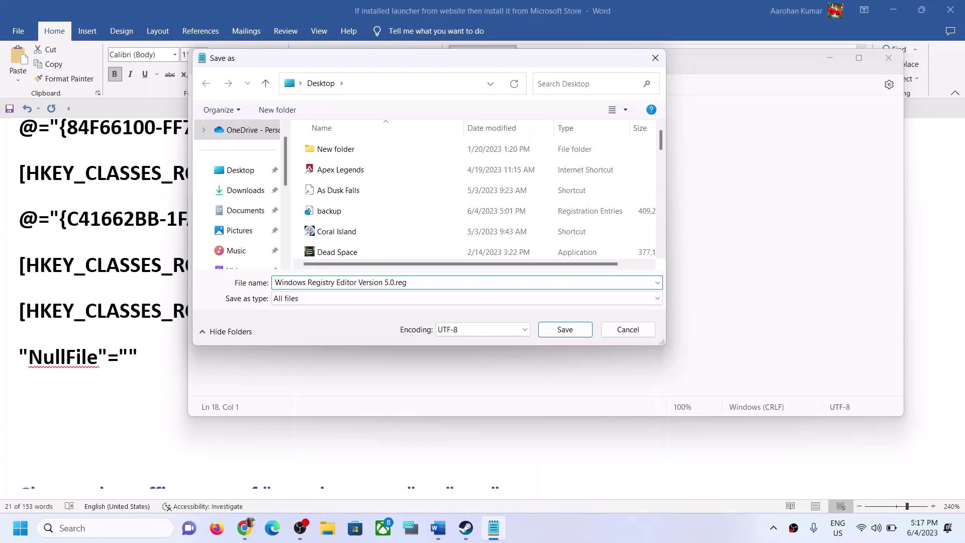
{"action": "left_click_drag", "start_coordinate": [400, 285], "coordinate": [395, 285]}
{"action": "left_click", "coordinate": [241, 171]}
{"action": "left_click", "coordinate": [564, 329]}
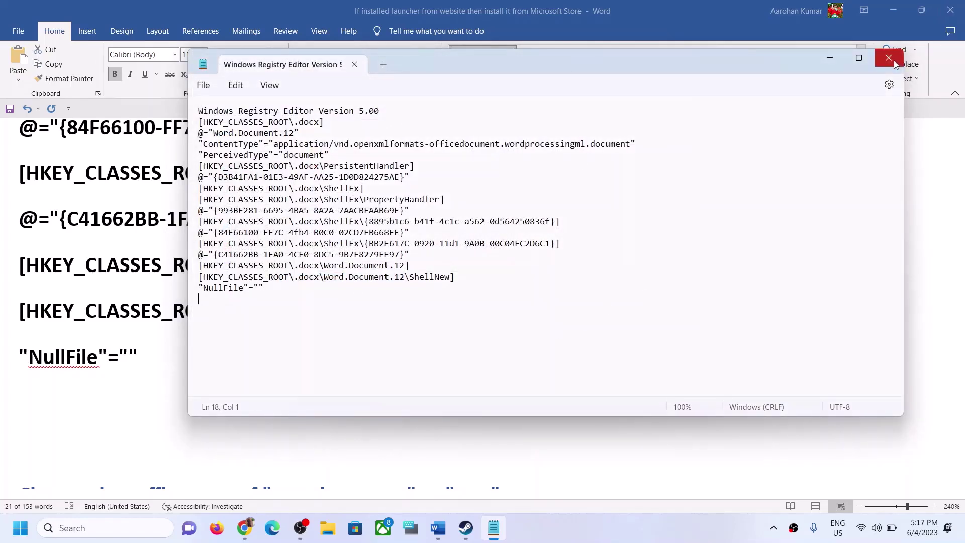
{"action": "left_click", "coordinate": [895, 61]}
Step: Merge 'Windows Registry Editor Version 5.0.reg' into the registry, approve the prompts, then delete the file
{"action": "key", "text": "super+d"}
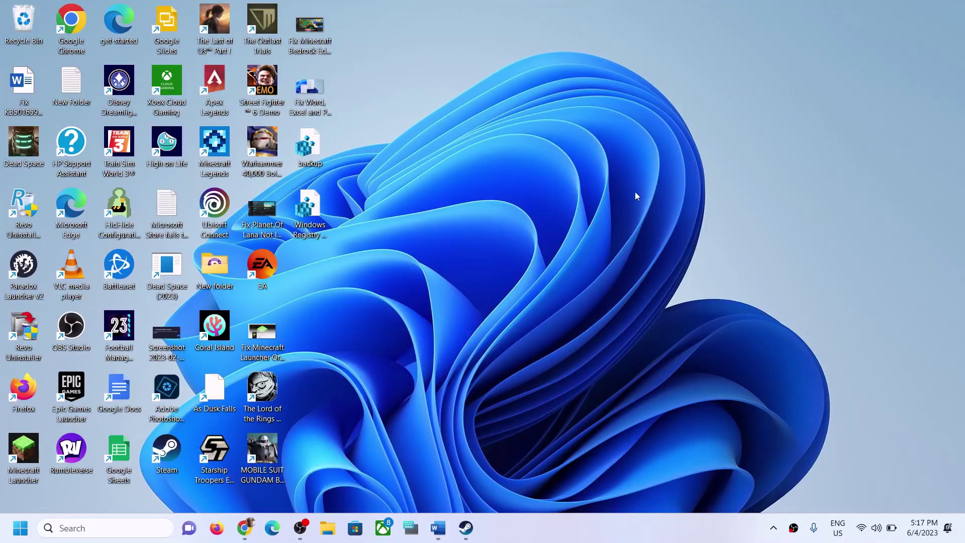
{"action": "left_click", "coordinate": [310, 219]}
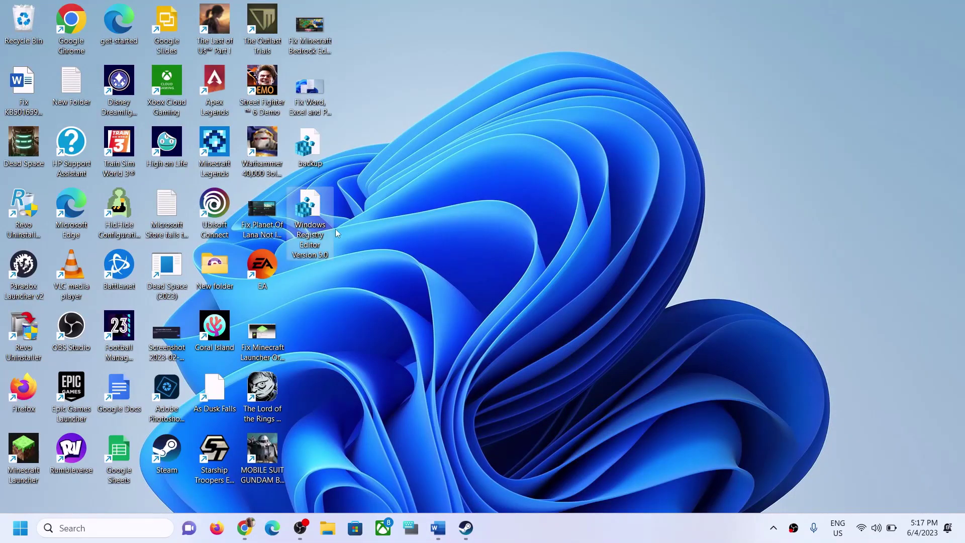
{"action": "double_click", "coordinate": [311, 211]}
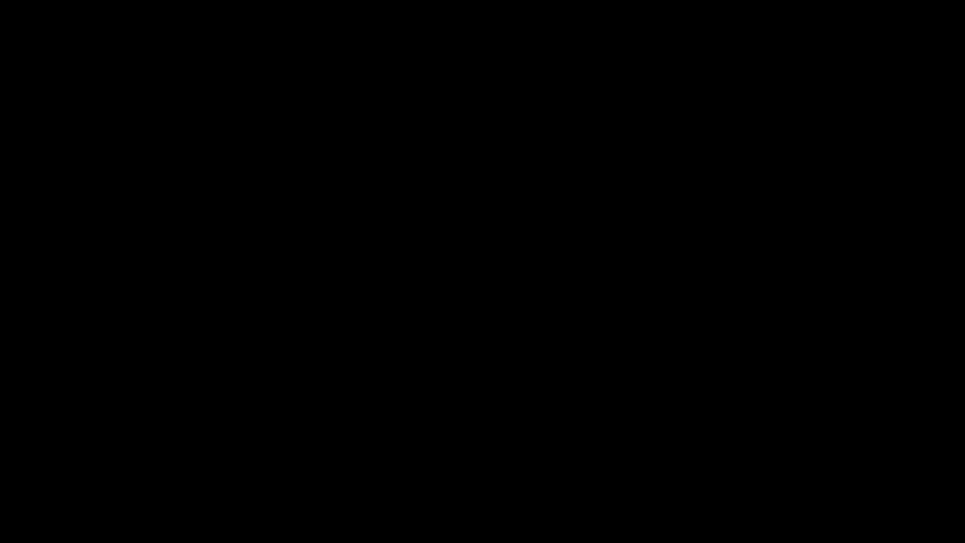
{"action": "left_click", "coordinate": [568, 279]}
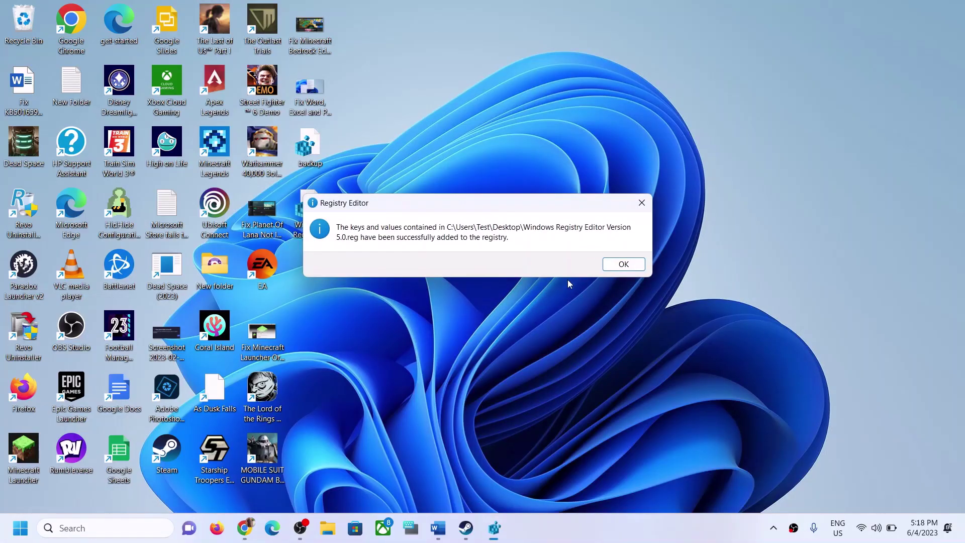
{"action": "left_click", "coordinate": [622, 265]}
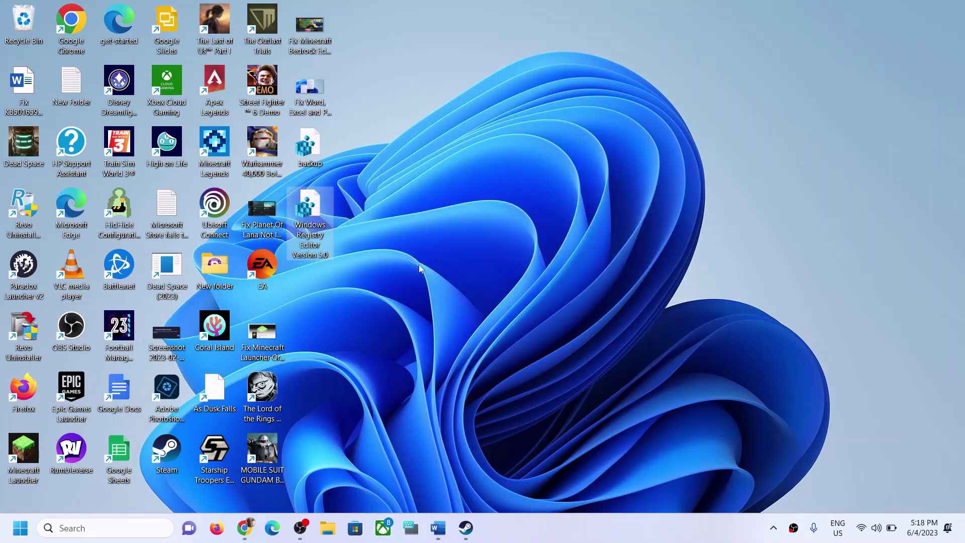
{"action": "right_click", "coordinate": [315, 219]}
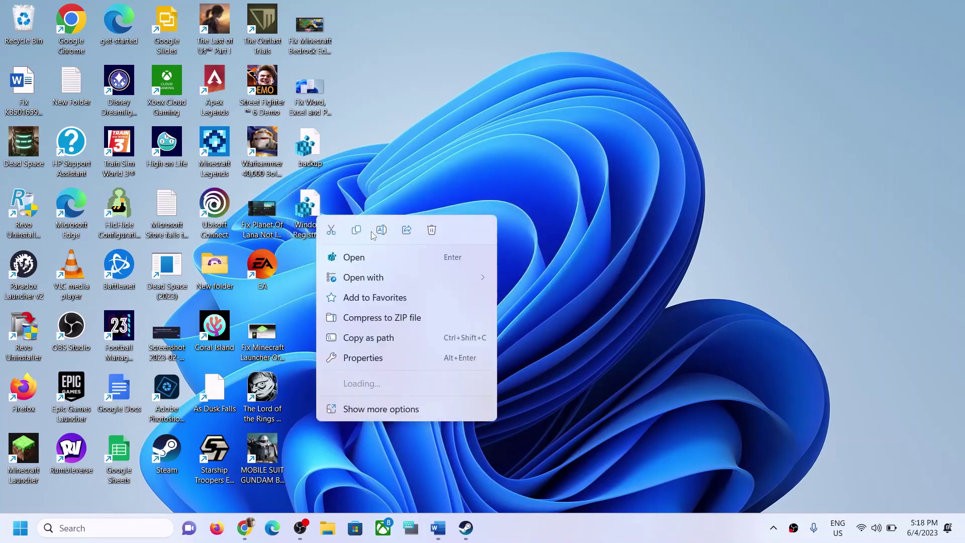
{"action": "left_click", "coordinate": [432, 230]}
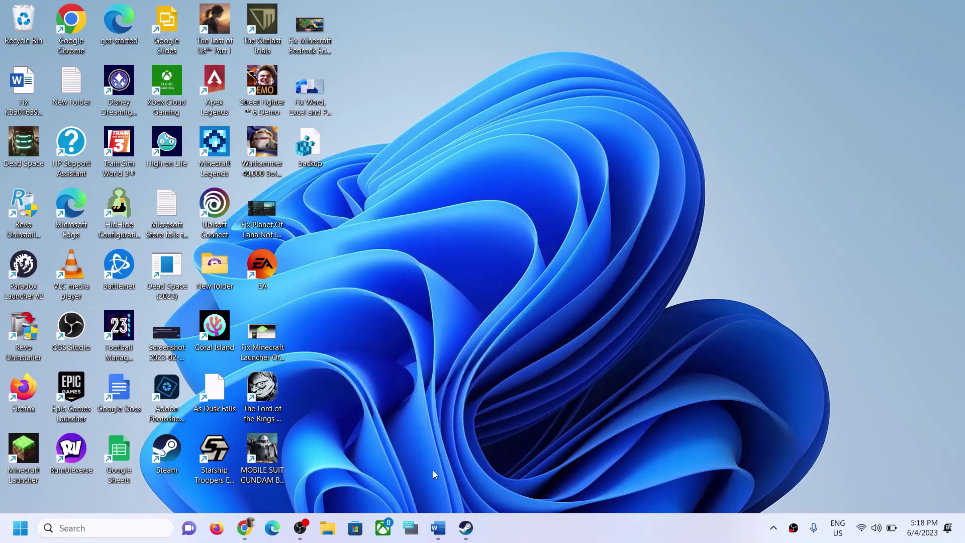
Step: Copy the For Excel .xlsx registry script block from the Word guide
{"action": "left_click", "coordinate": [438, 528]}
{"action": "scroll", "coordinate": [204, 329], "scroll_direction": "down", "scroll_amount": 8}
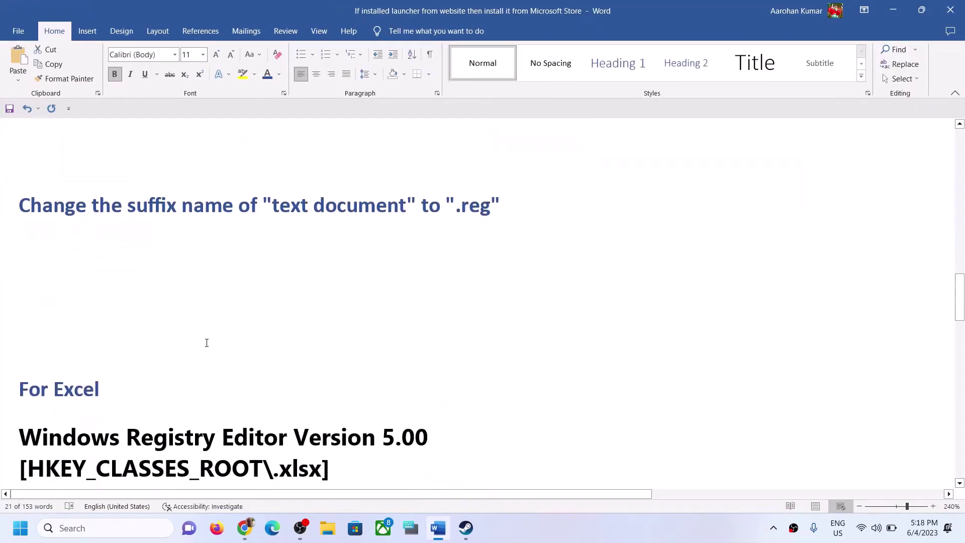
{"action": "left_click_drag", "start_coordinate": [22, 285], "coordinate": [168, 418]}
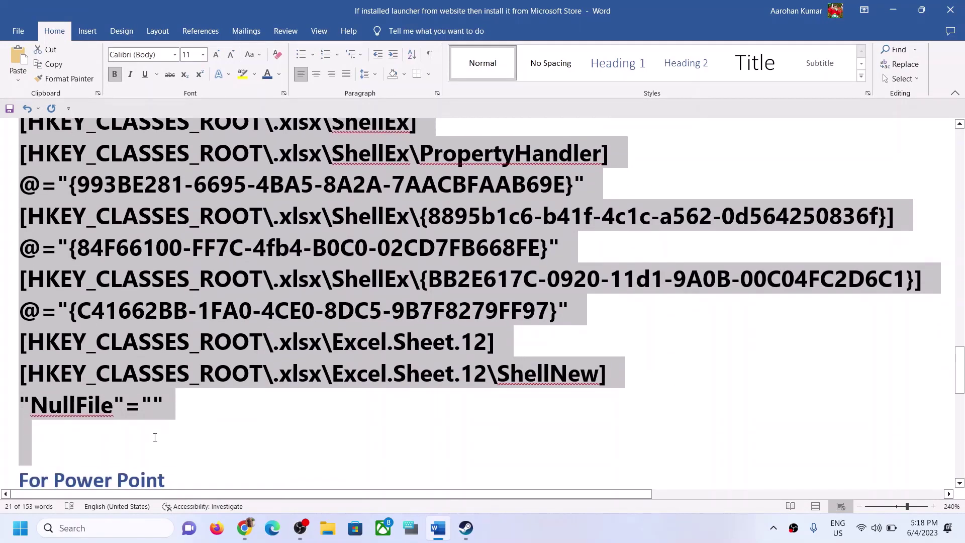
{"action": "right_click", "coordinate": [161, 246]}
{"action": "left_click", "coordinate": [196, 283]}
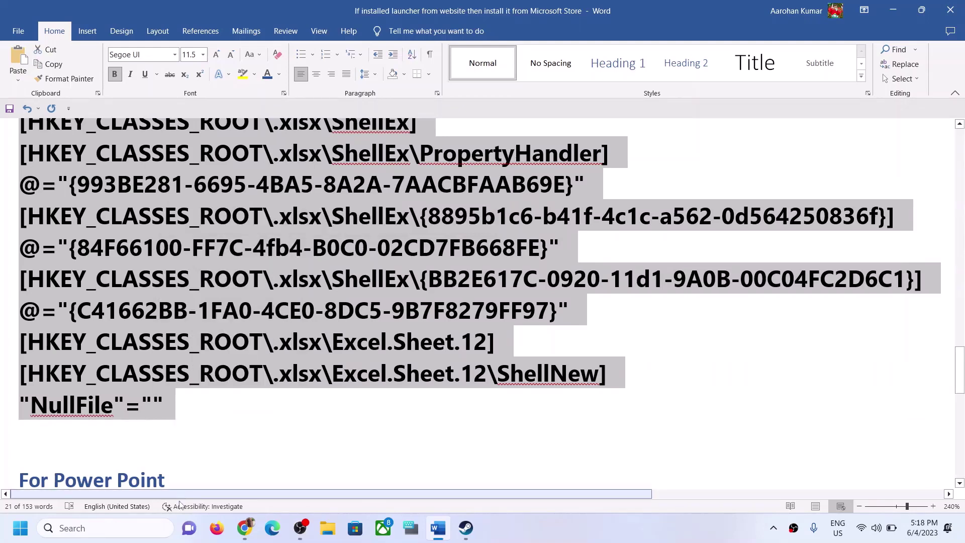
{"action": "left_click", "coordinate": [139, 528]}
{"action": "type", "text": "note"}
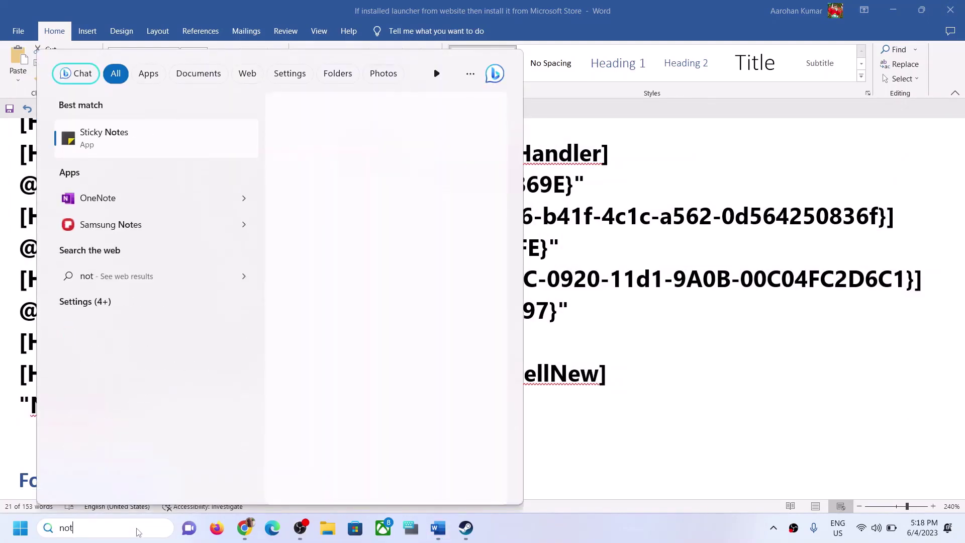
Step: Paste the .xlsx script into Notepad and save it to the Desktop as an All files .reg
{"action": "left_click", "coordinate": [123, 144]}
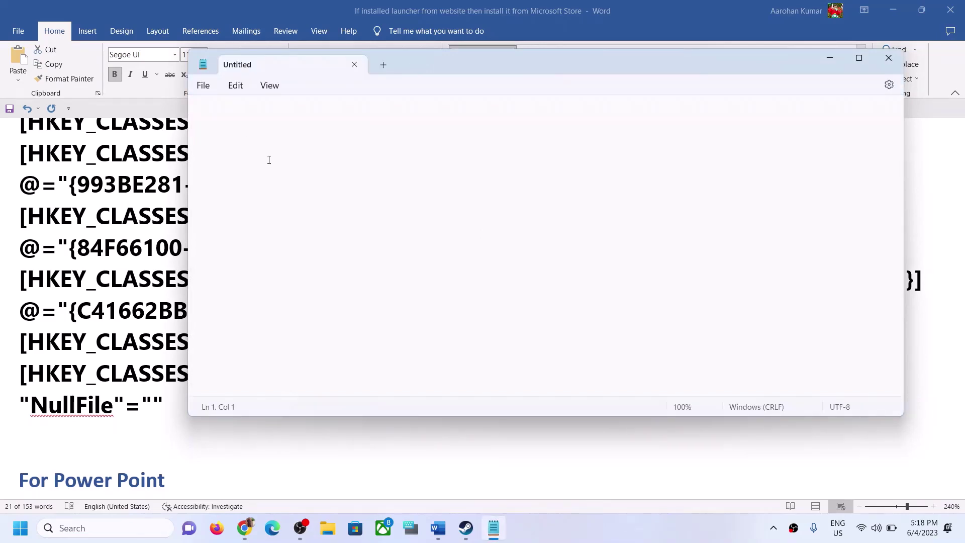
{"action": "key", "text": "ctrl+v"}
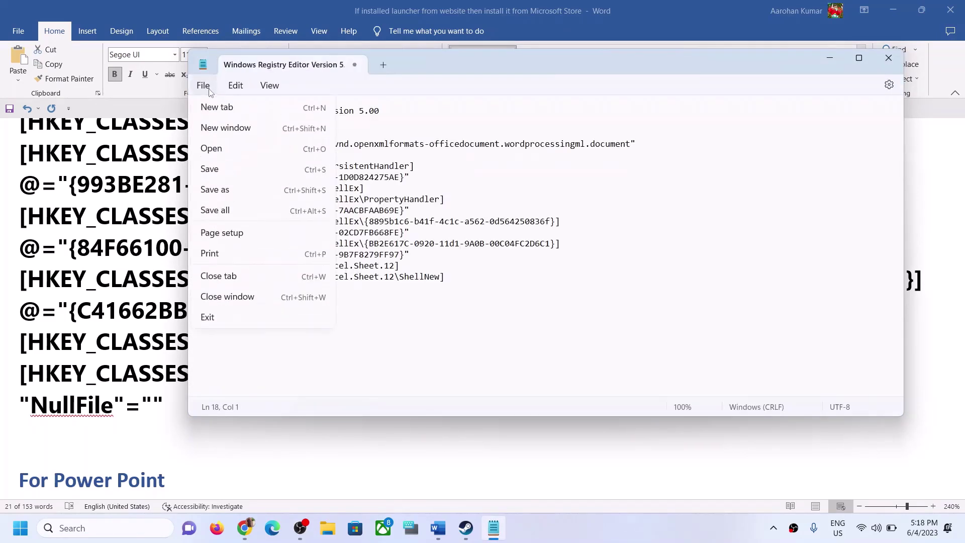
{"action": "left_click", "coordinate": [222, 190]}
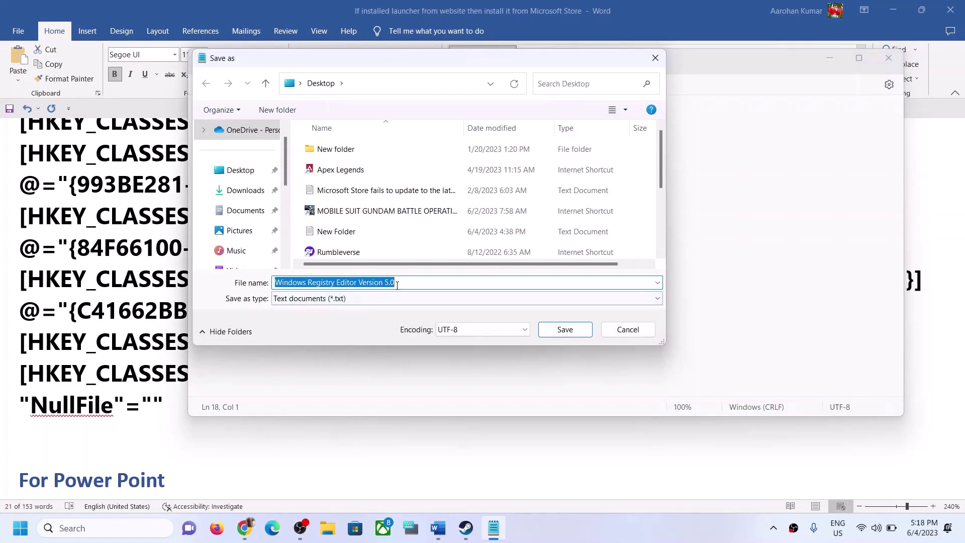
{"action": "left_click", "coordinate": [402, 283]}
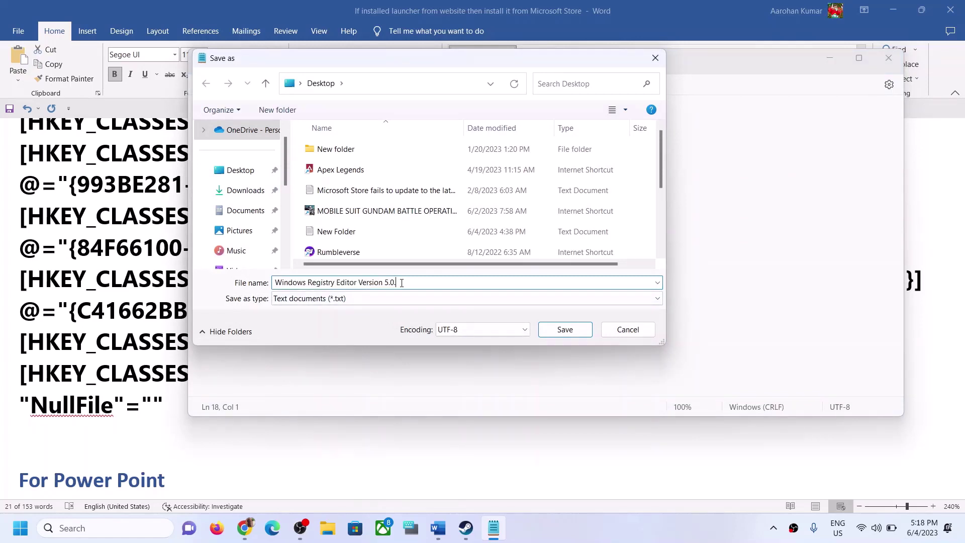
{"action": "left_click", "coordinate": [337, 300]}
{"action": "left_click", "coordinate": [324, 319]}
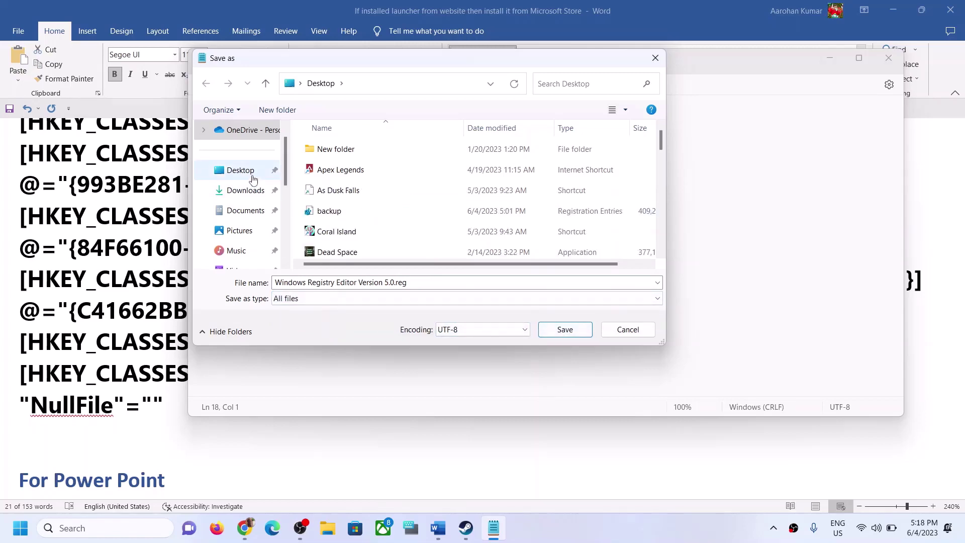
{"action": "left_click", "coordinate": [565, 330]}
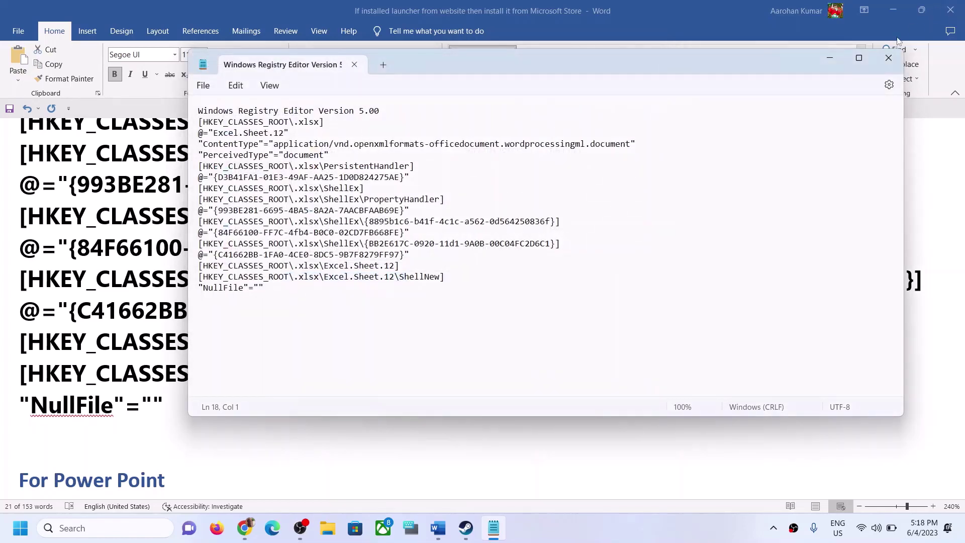
{"action": "left_click", "coordinate": [889, 57]}
{"action": "left_click", "coordinate": [893, 10]}
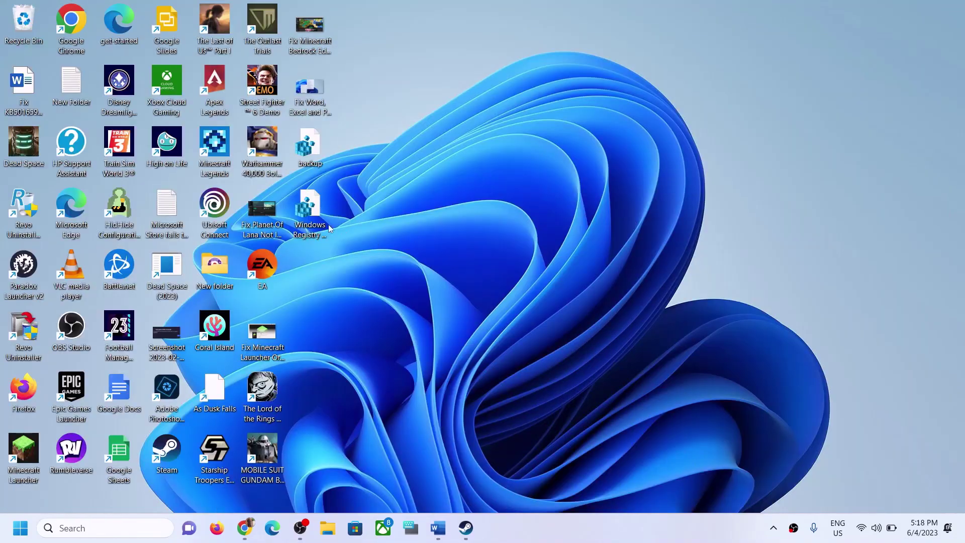
Step: Merge the saved Excel .xlsx registry file into the registry, then delete it from the desktop
{"action": "double_click", "coordinate": [309, 211]}
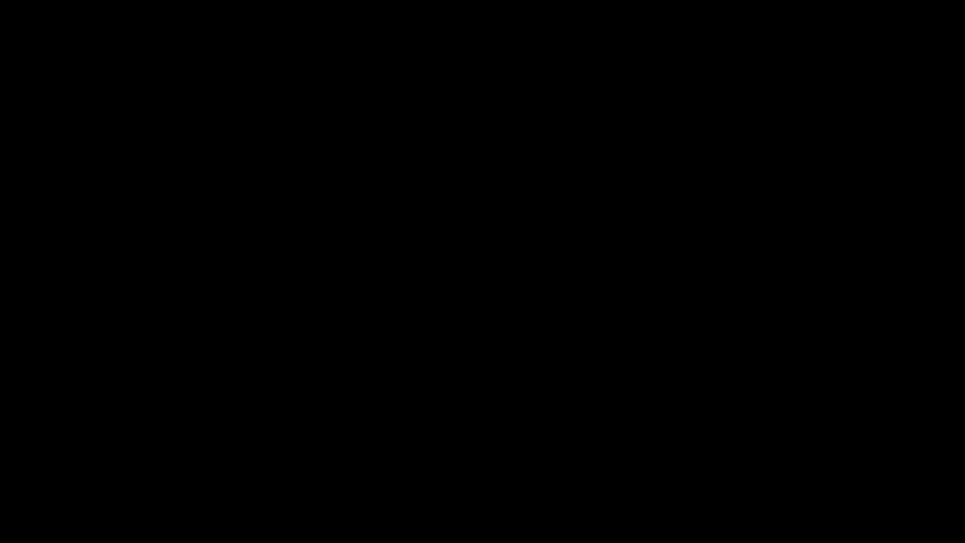
{"action": "left_click", "coordinate": [626, 267]}
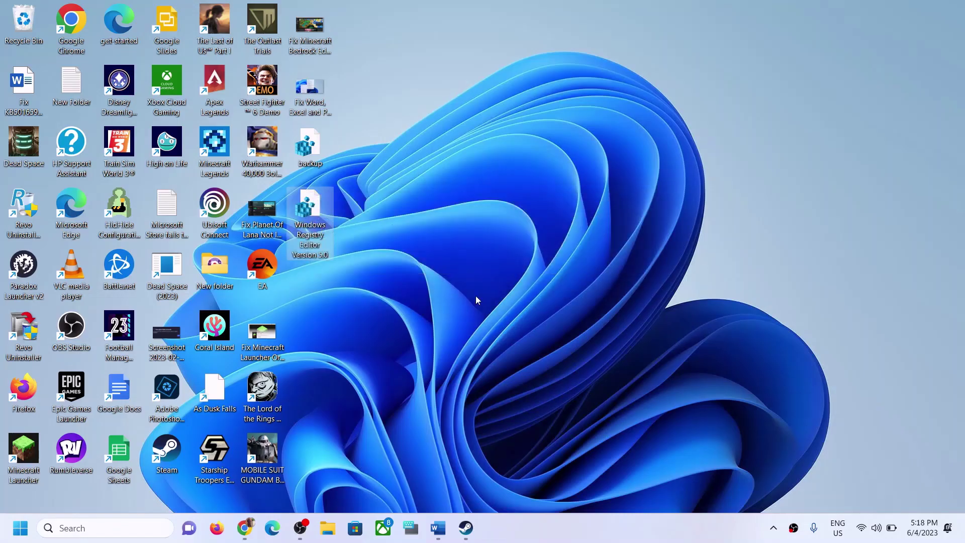
{"action": "right_click", "coordinate": [324, 213]}
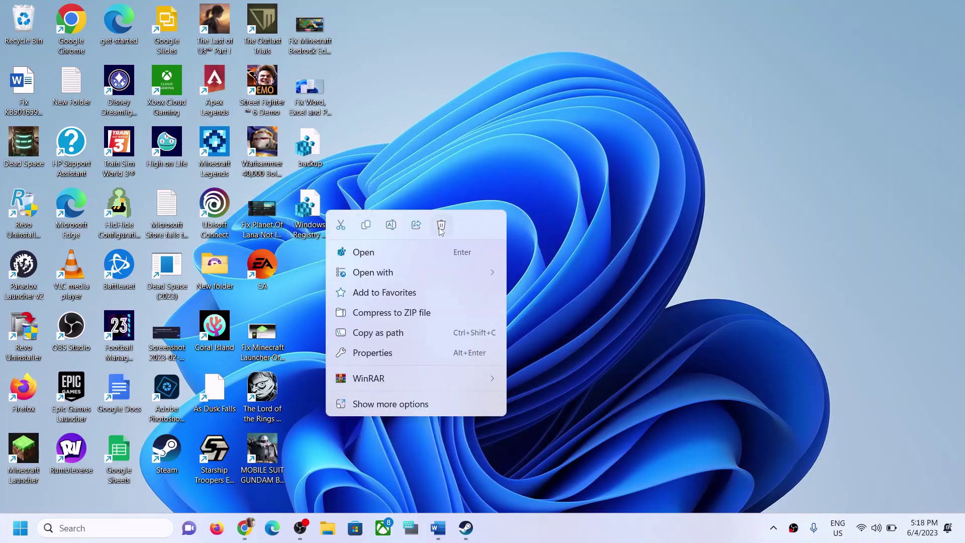
{"action": "left_click", "coordinate": [441, 225]}
{"action": "left_click", "coordinate": [438, 528]}
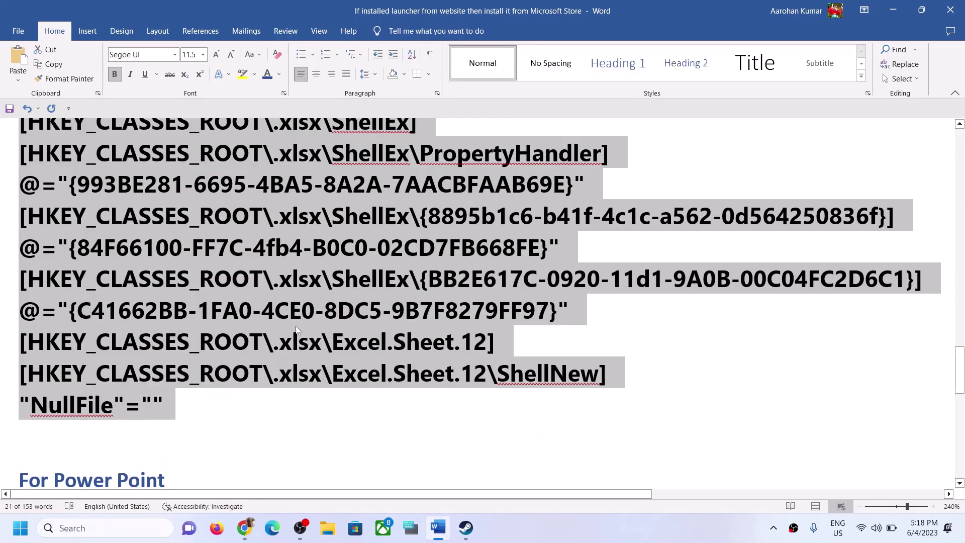
Step: Copy the entire For Power Point .pptx registry script from the Word guide
{"action": "scroll", "coordinate": [56, 301], "scroll_direction": "down", "scroll_amount": 6}
{"action": "left_click_drag", "start_coordinate": [20, 166], "coordinate": [166, 444]}
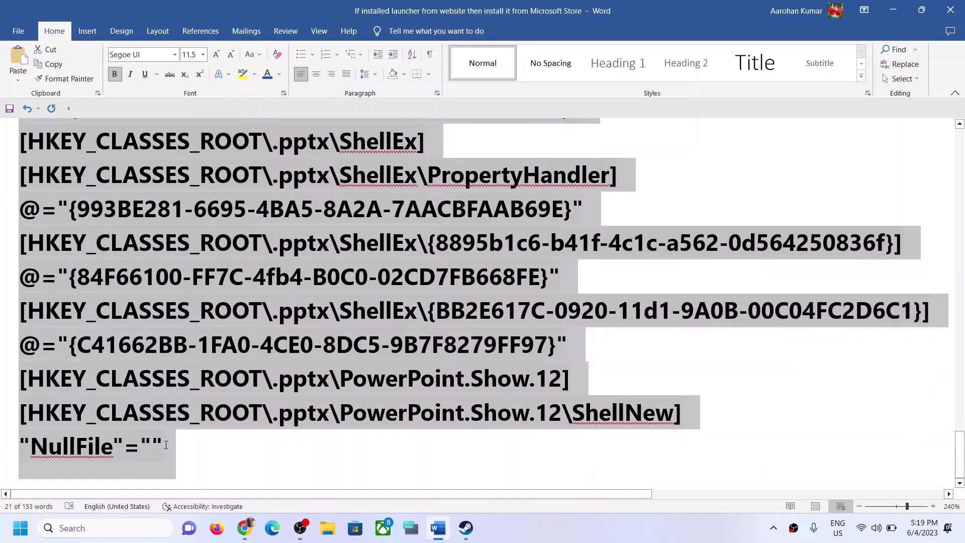
{"action": "right_click", "coordinate": [137, 288]}
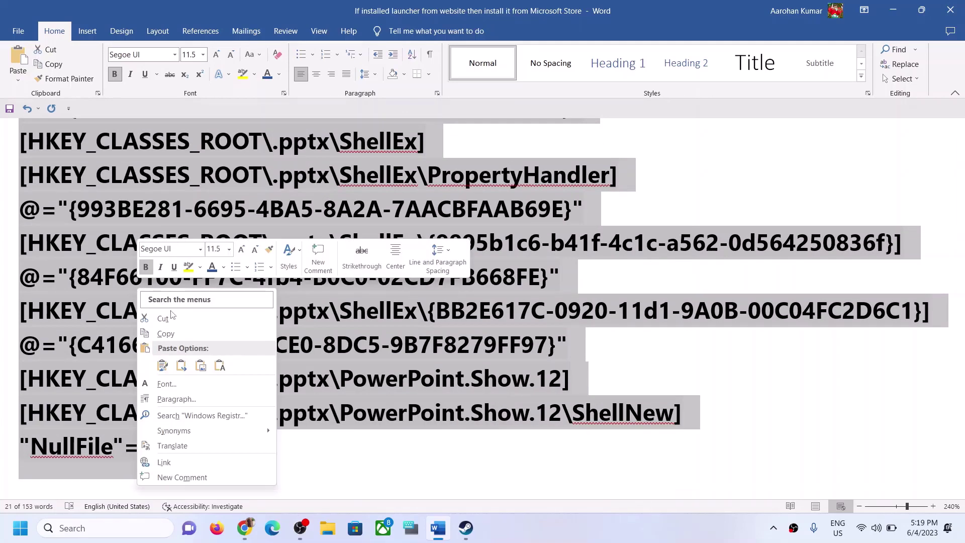
{"action": "left_click", "coordinate": [171, 335]}
{"action": "left_click", "coordinate": [148, 530]}
Step: Open Notepad and paste the copied PowerPoint registry entries
{"action": "type", "text": "n"}
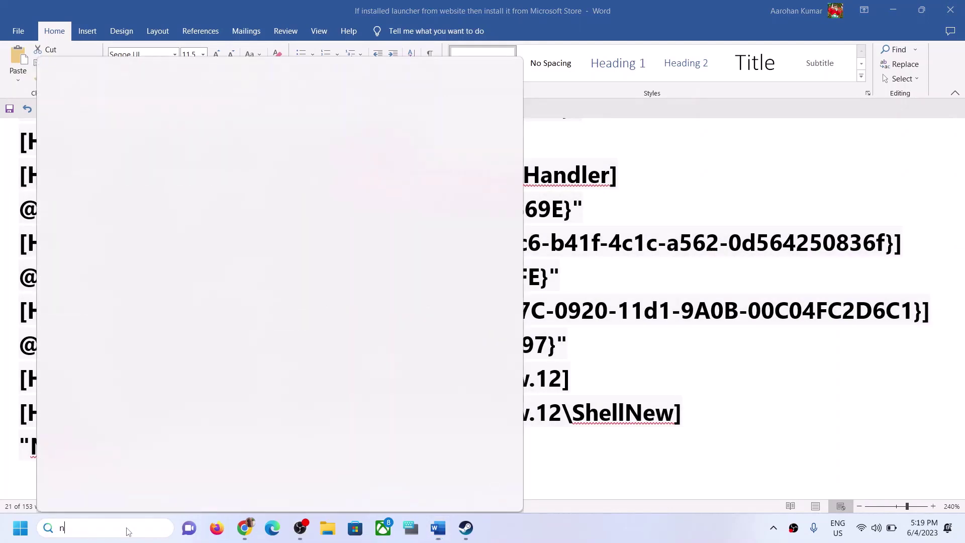
{"action": "type", "text": "otepad"}
{"action": "key", "text": "Return"}
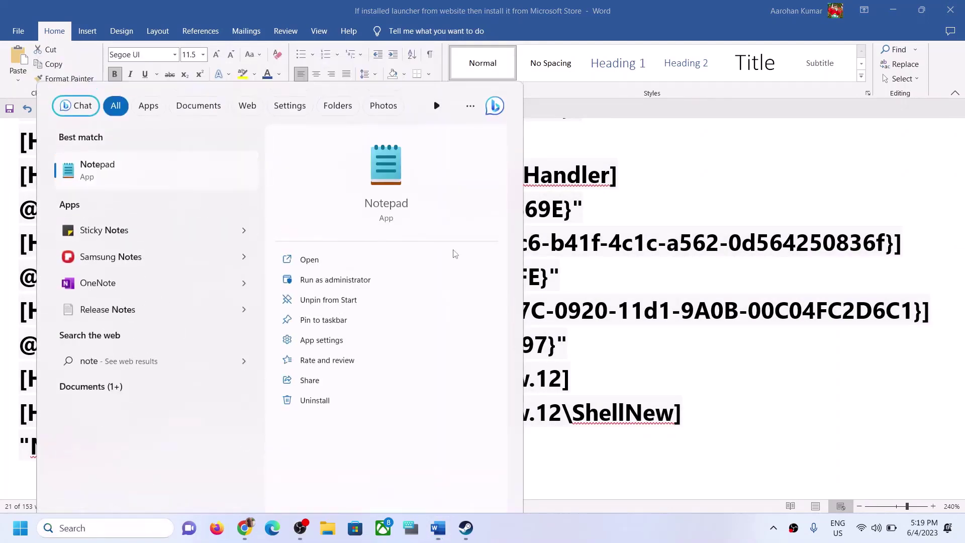
{"action": "key", "text": "ctrl+v"}
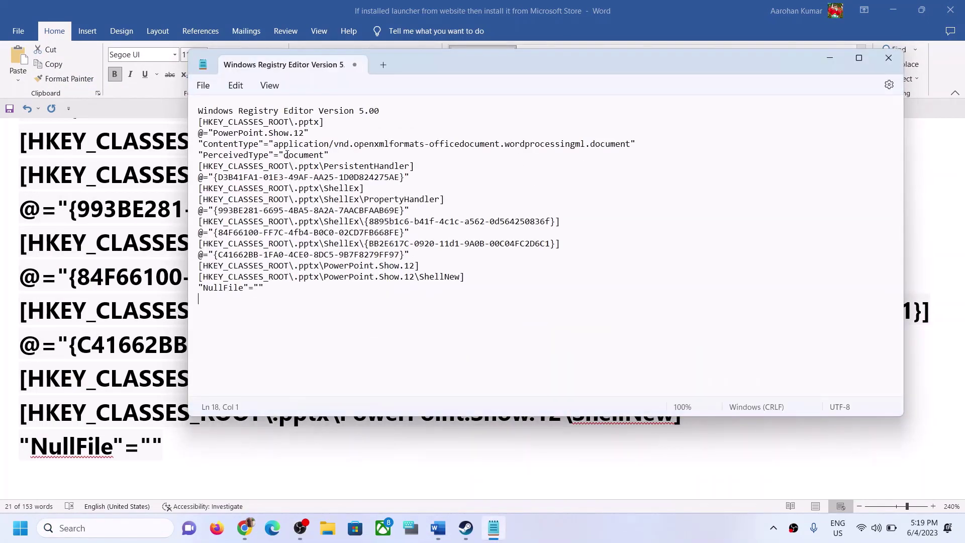
Step: Save the text to the Desktop as 'Windows Registry Editor Version 5.0.reg' with All files type
{"action": "left_click", "coordinate": [204, 86]}
{"action": "left_click", "coordinate": [216, 188]}
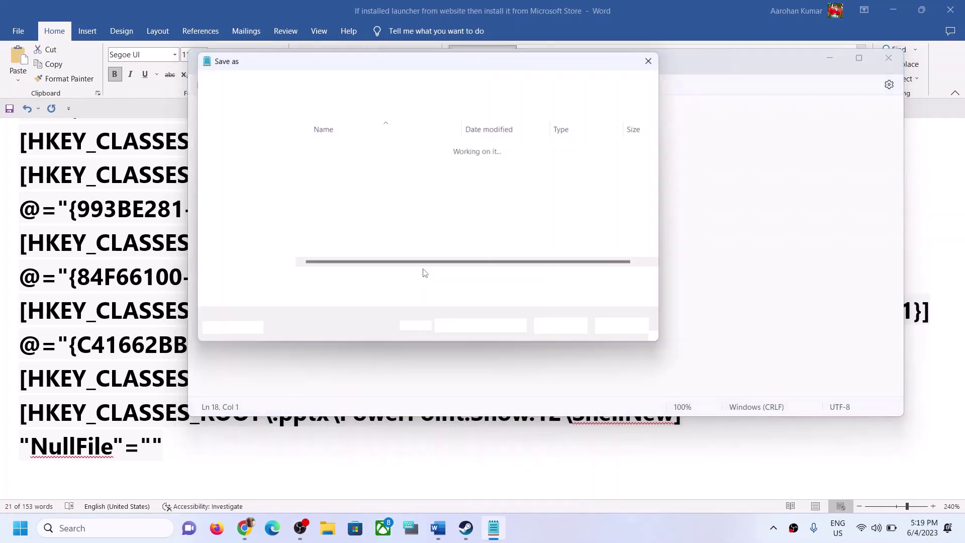
{"action": "left_click", "coordinate": [325, 298]}
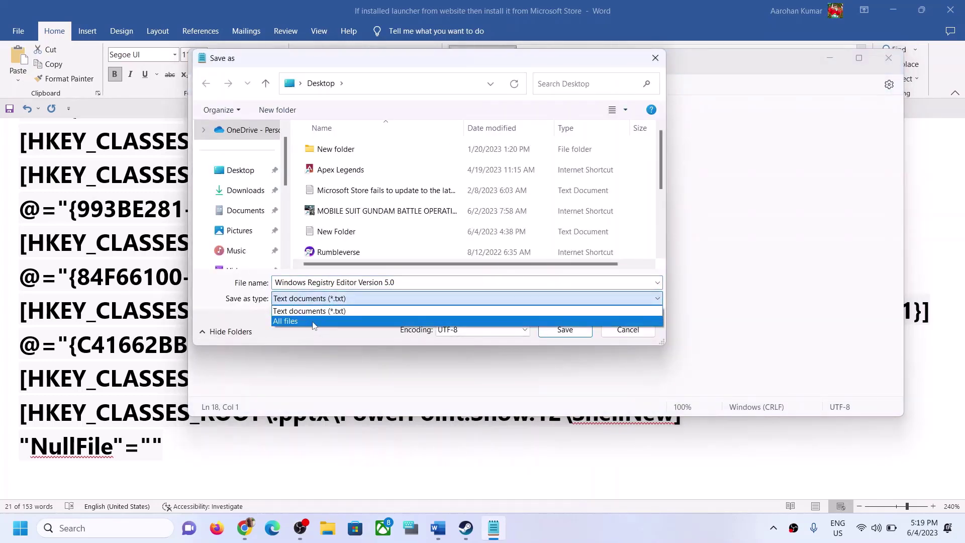
{"action": "left_click", "coordinate": [317, 320]}
{"action": "left_click", "coordinate": [418, 284]}
{"action": "left_click", "coordinate": [411, 284]}
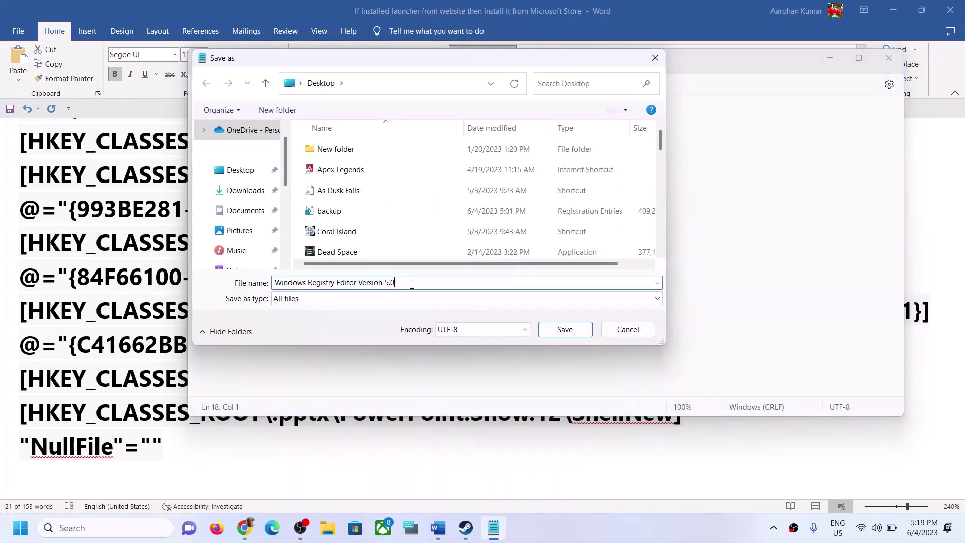
{"action": "type", "text": ".reg"}
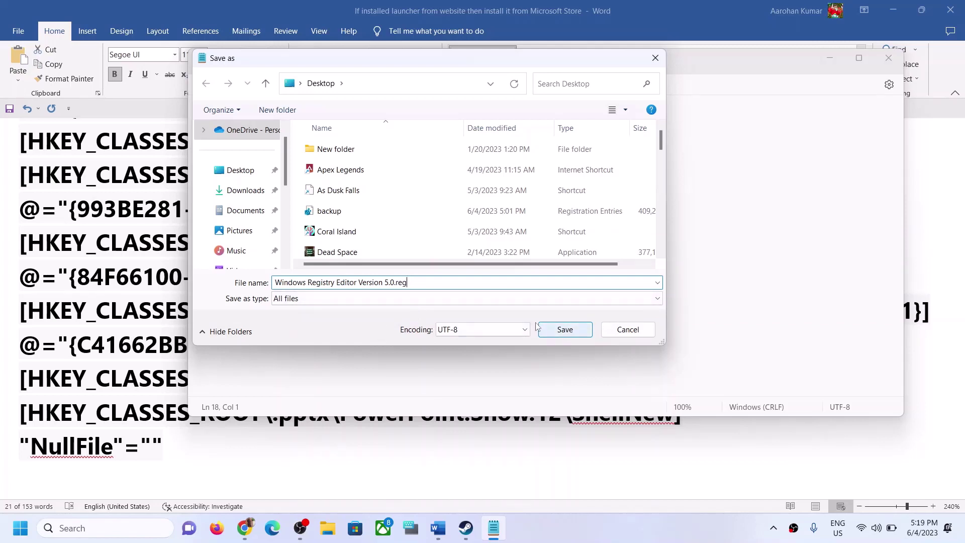
{"action": "left_click", "coordinate": [244, 171]}
{"action": "left_click", "coordinate": [563, 330]}
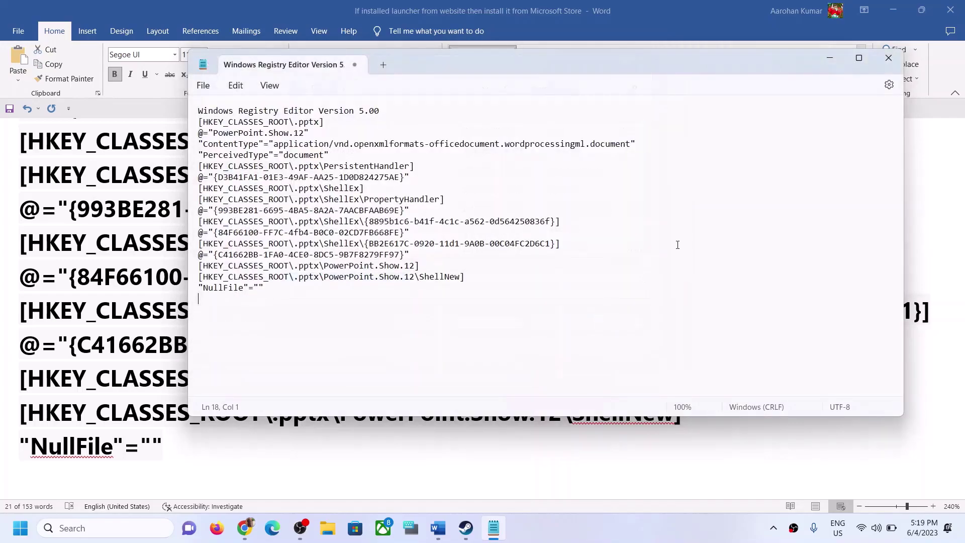
{"action": "left_click", "coordinate": [889, 59]}
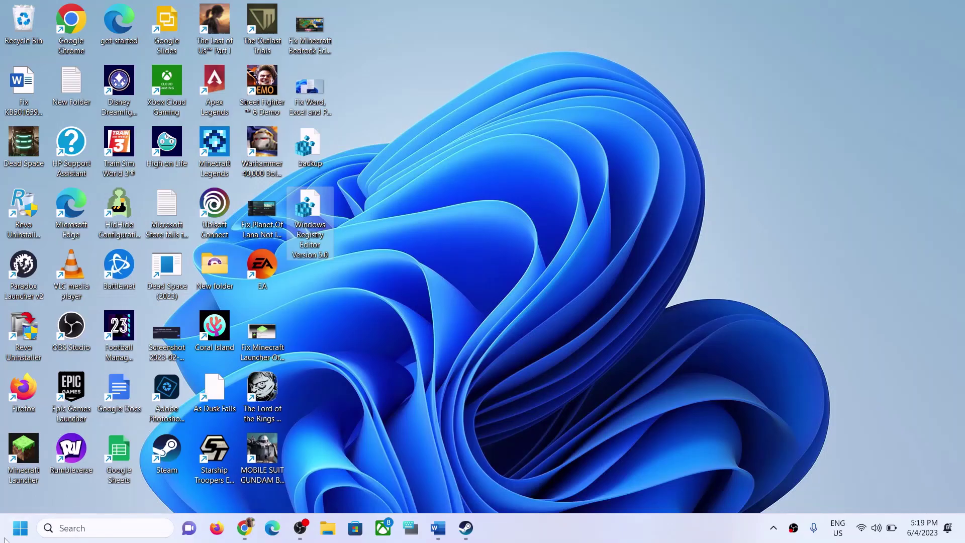
Step: Check the Restart option in the Start menu's power options, then dismiss the Start menu
{"action": "left_click", "coordinate": [16, 534]}
{"action": "left_click", "coordinate": [365, 484]}
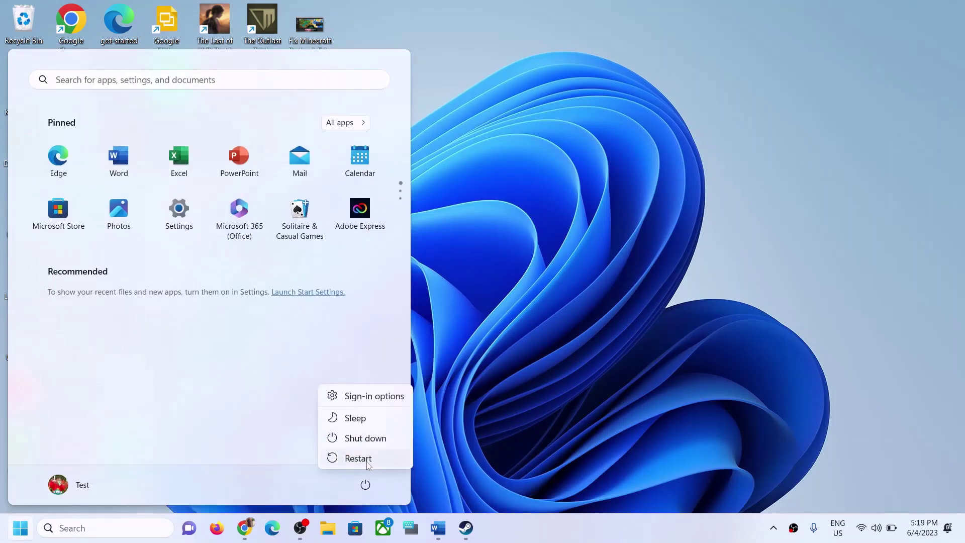
{"action": "key", "text": "Escape"}
{"action": "key", "text": "Escape"}
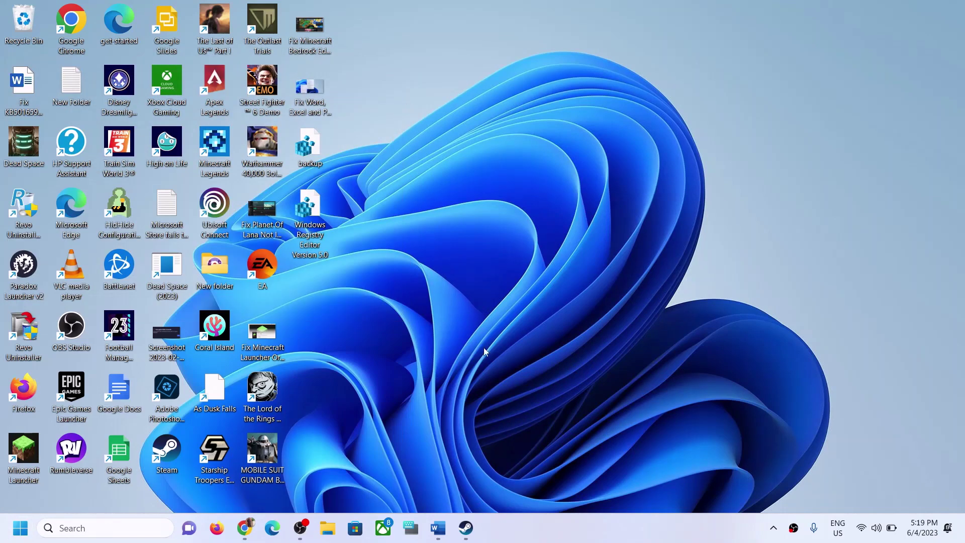
{"action": "right_click", "coordinate": [617, 234]}
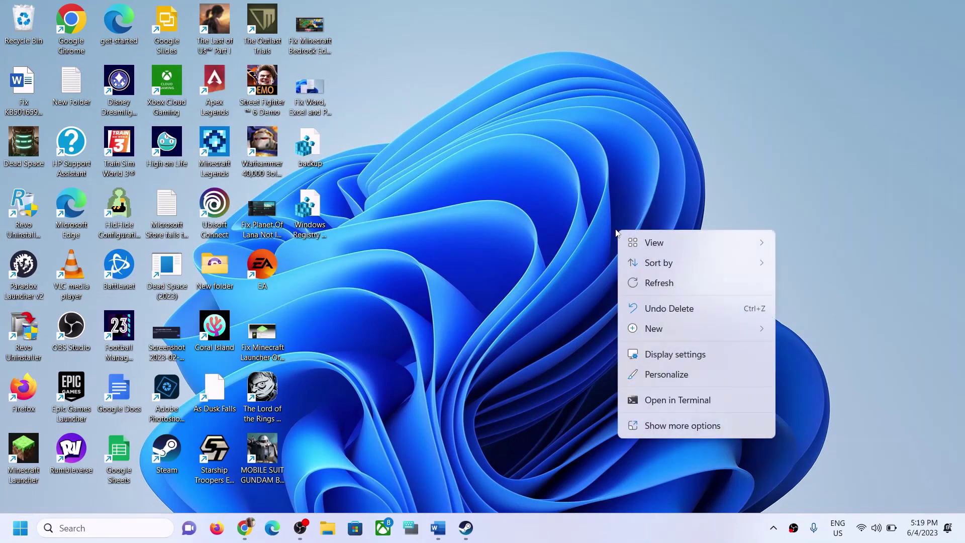
{"action": "mouse_move", "coordinate": [648, 339]}
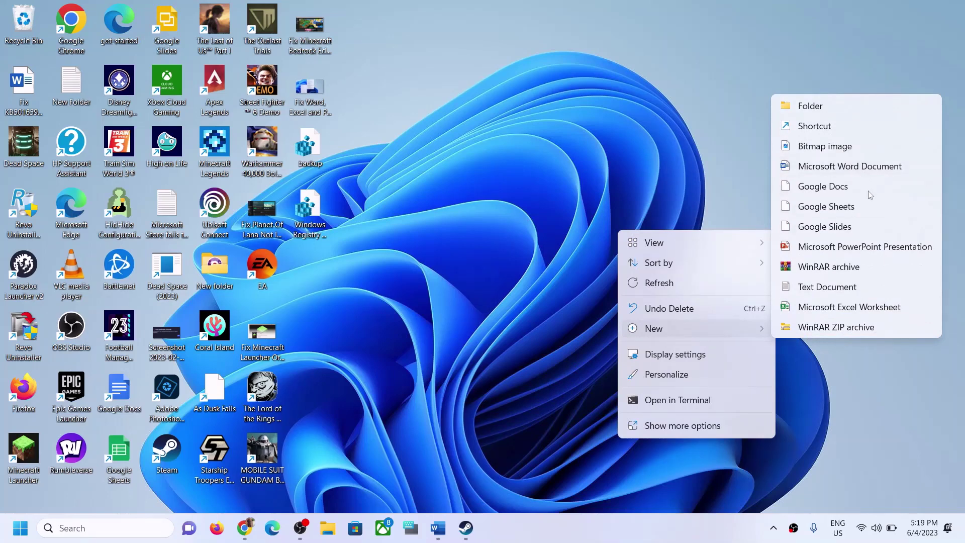
{"action": "left_click", "coordinate": [500, 305]}
{"action": "right_click", "coordinate": [647, 219]}
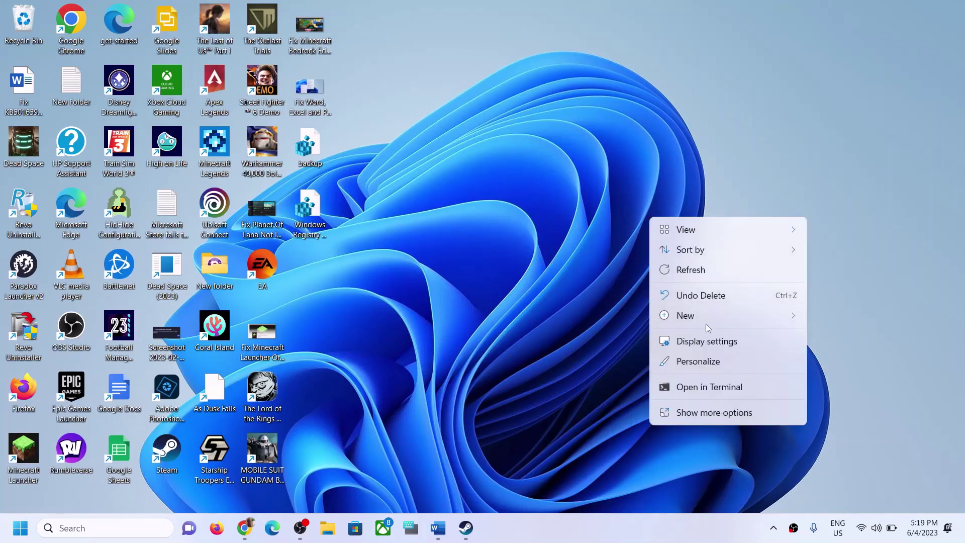
{"action": "mouse_move", "coordinate": [705, 318]}
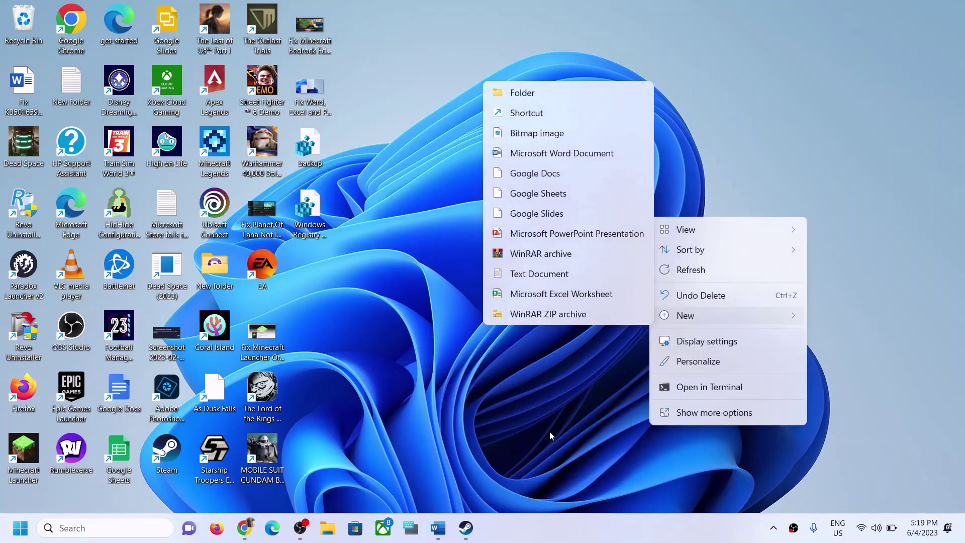
{"action": "left_click", "coordinate": [584, 413]}
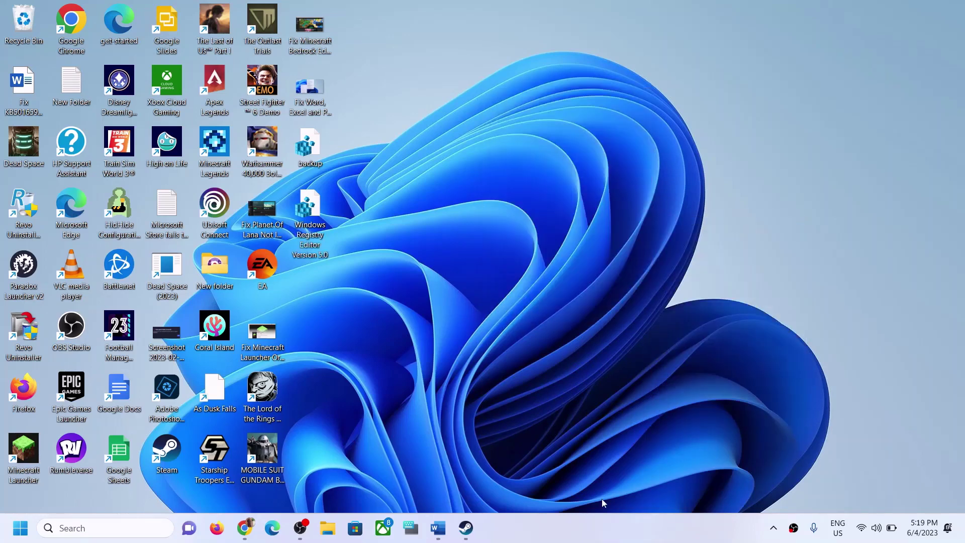